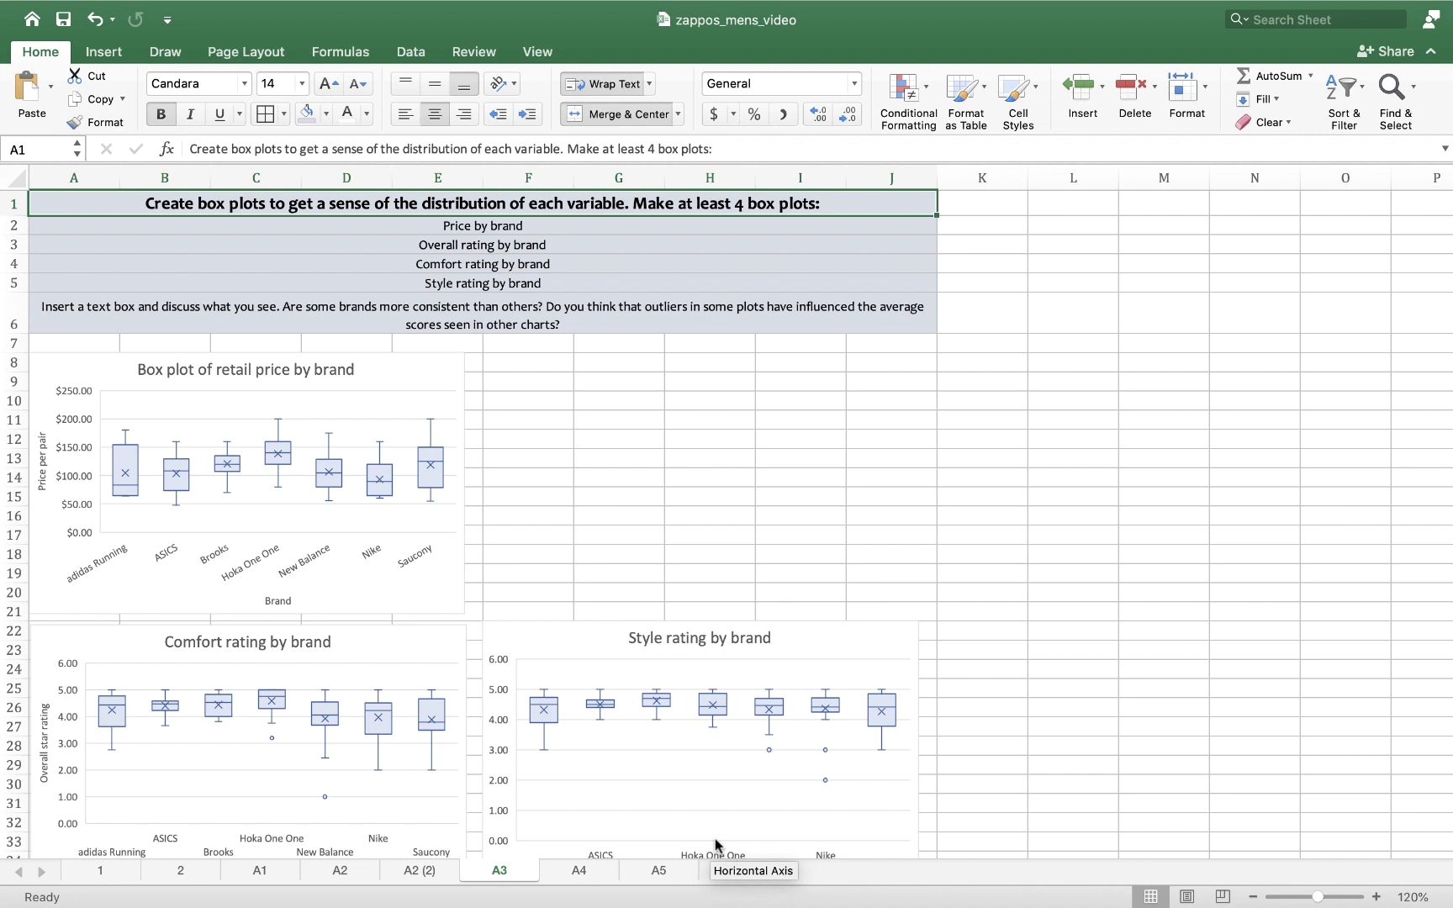
click(514, 224)
click(519, 244)
click(521, 264)
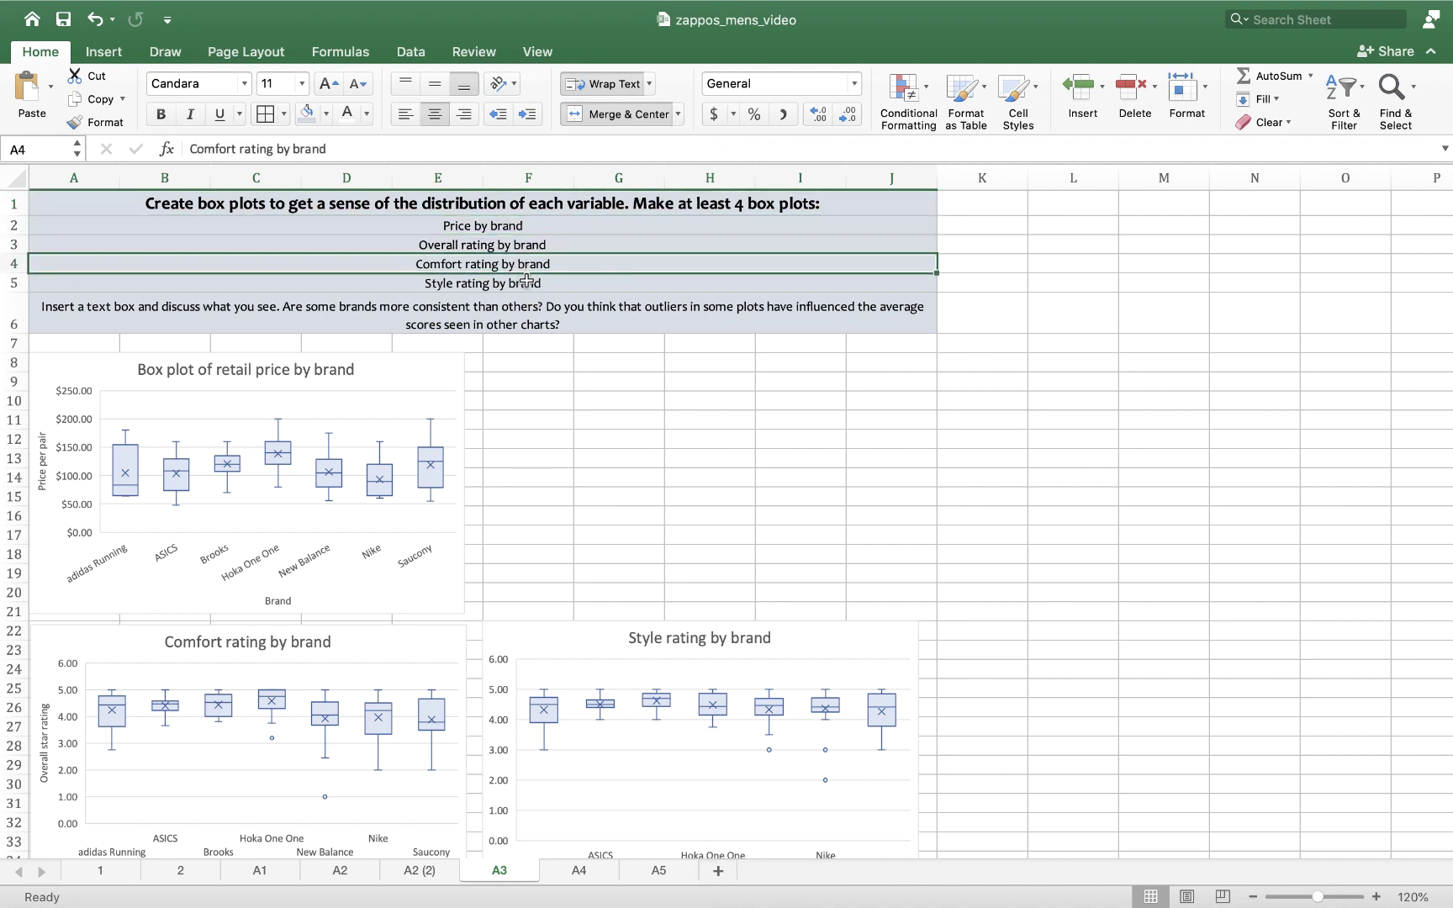
click(526, 283)
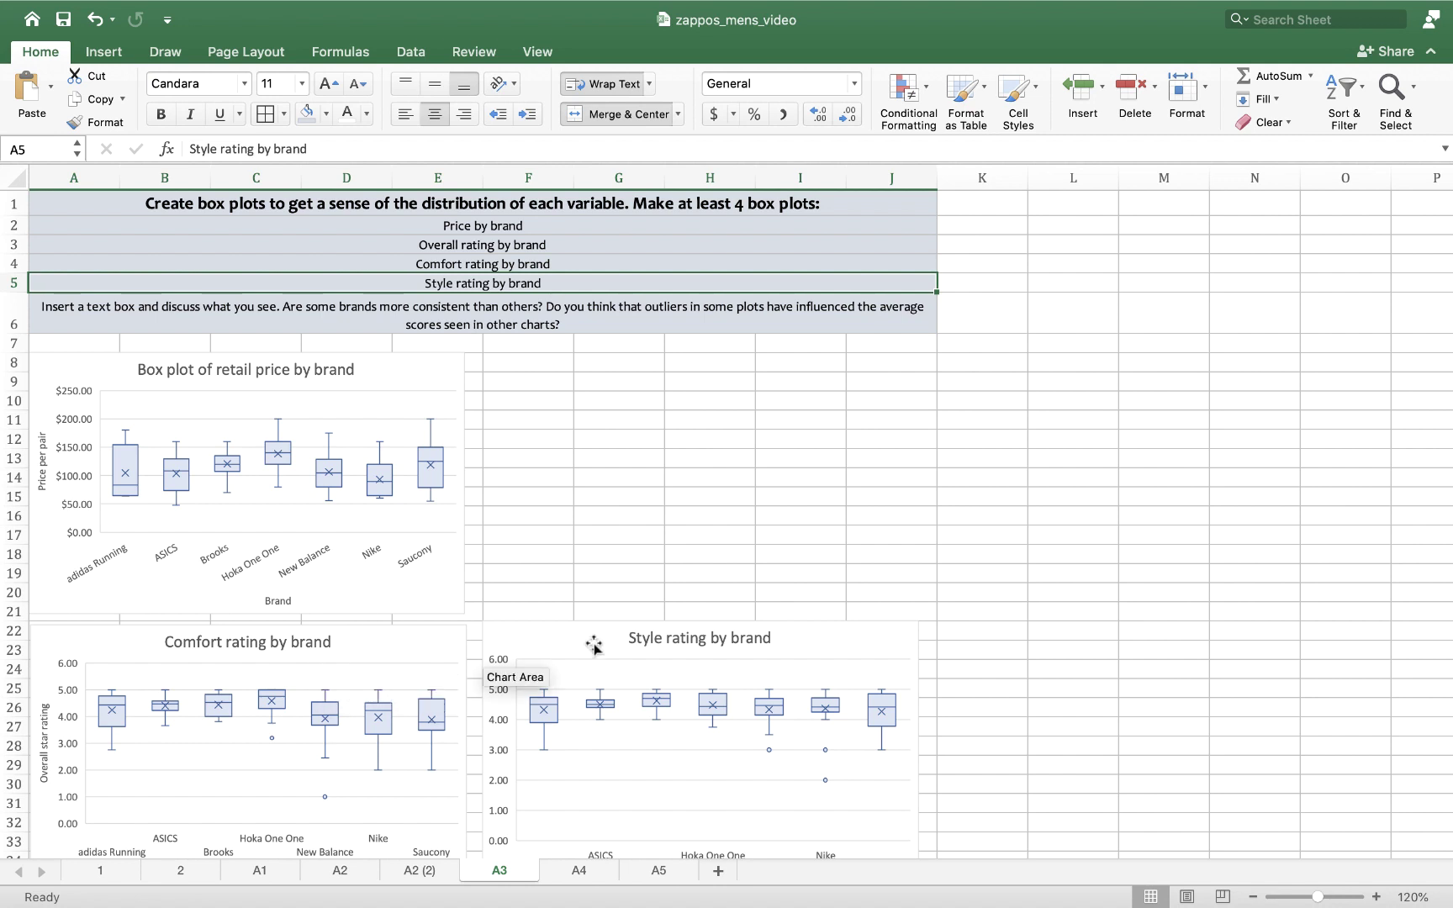
Change the comfort rating chart's title to "Box plot of comfort rating by brand".
click(277, 643)
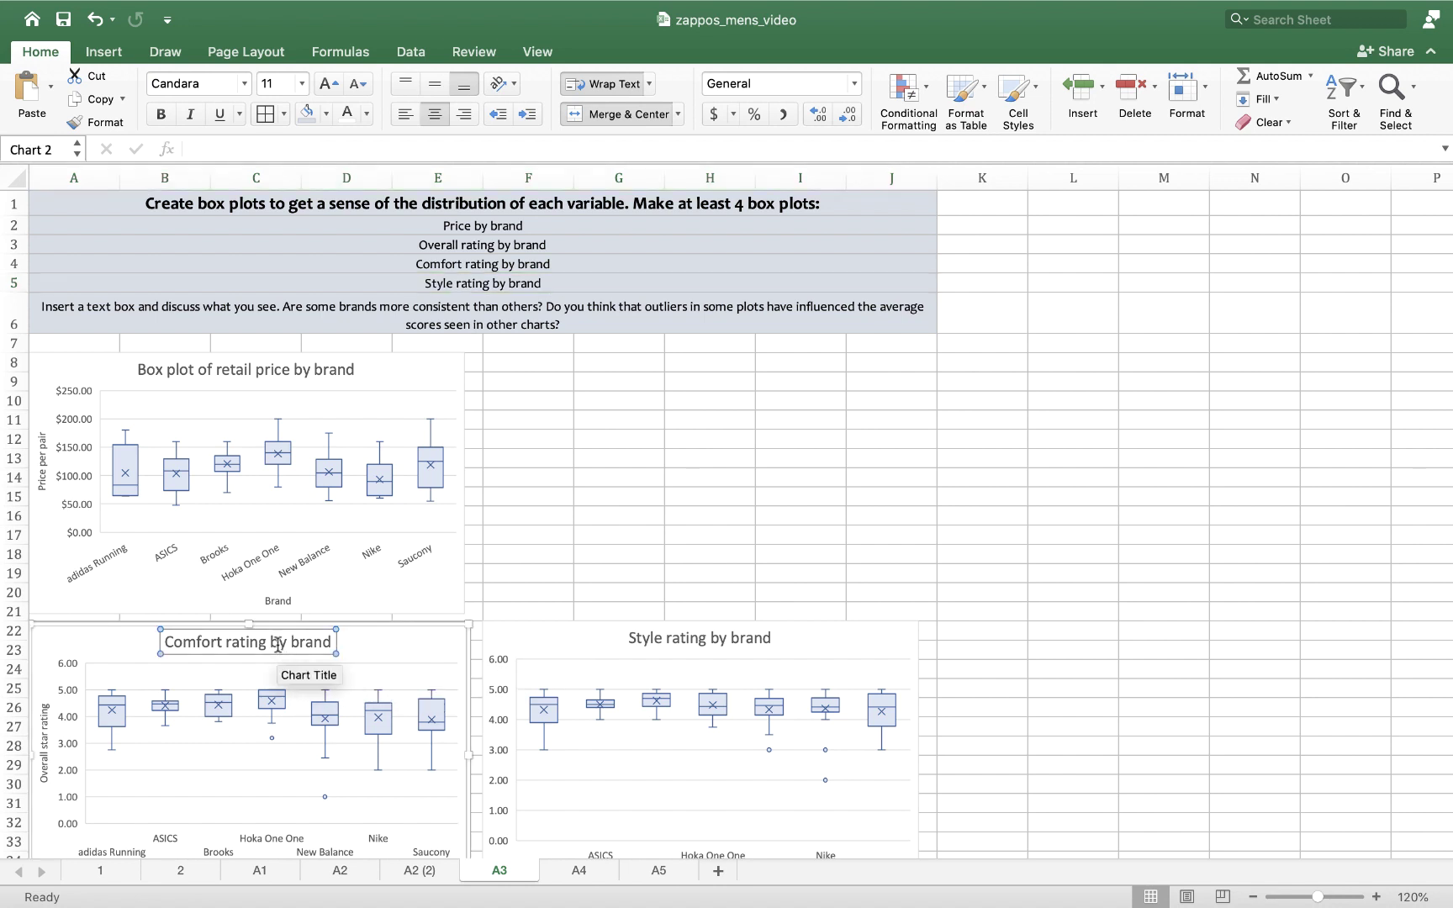
click(173, 641)
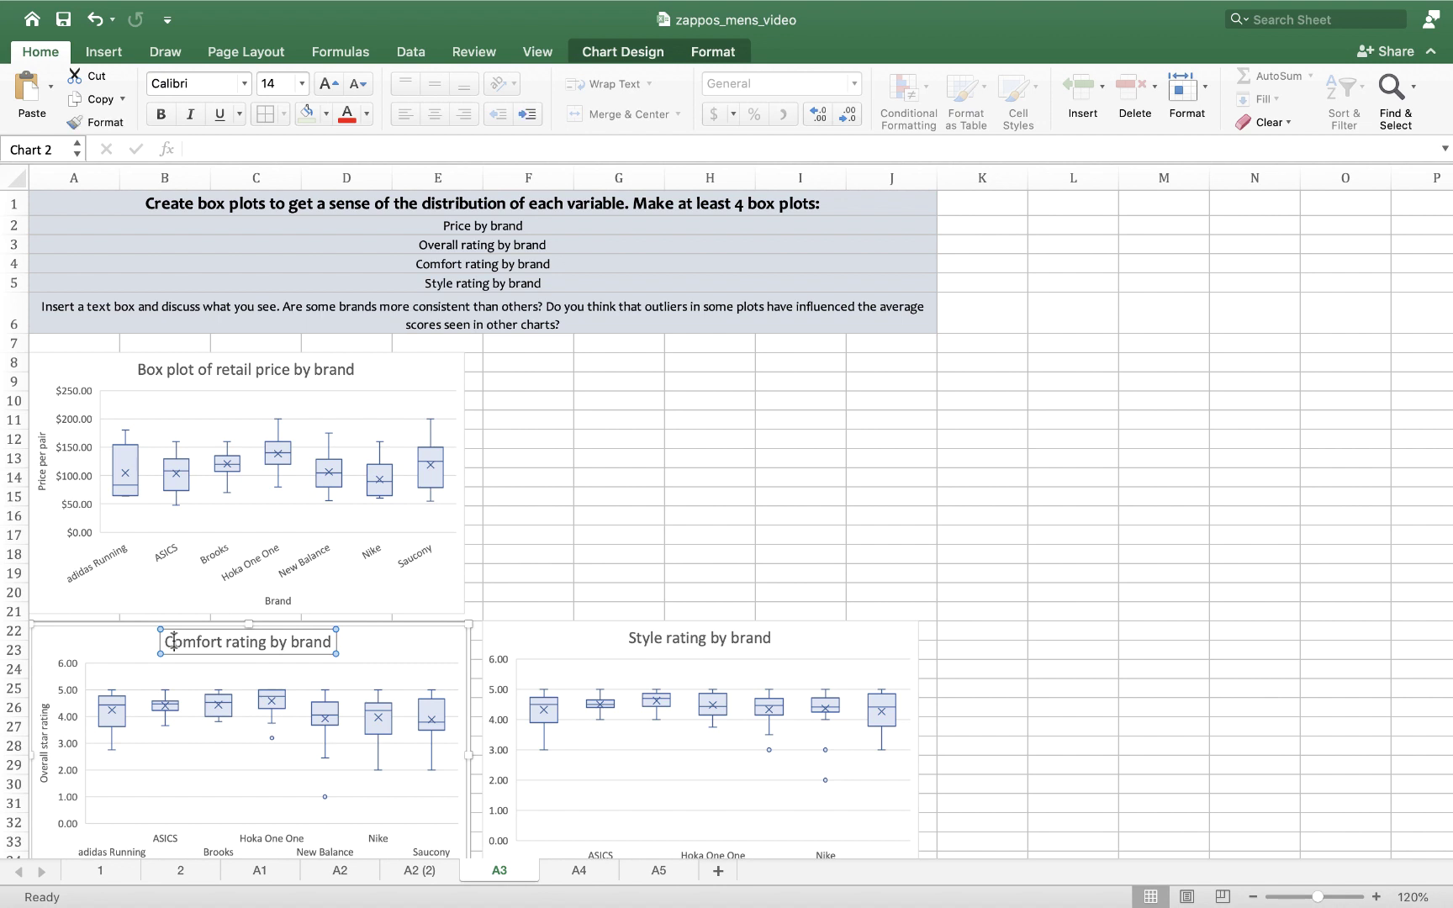
key(Delete)
key(Delete)
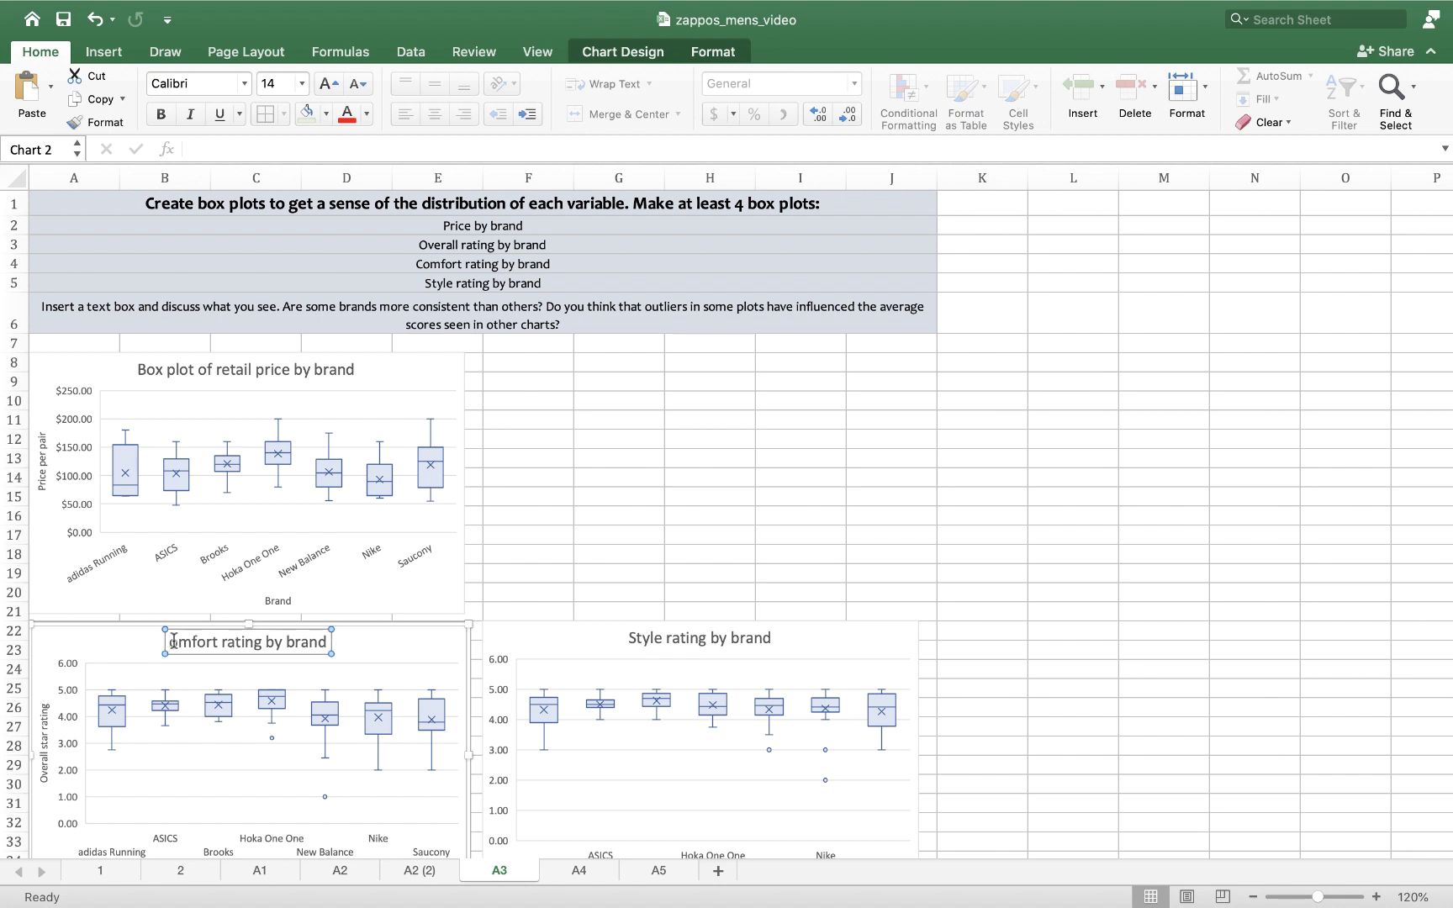
text(Box P)
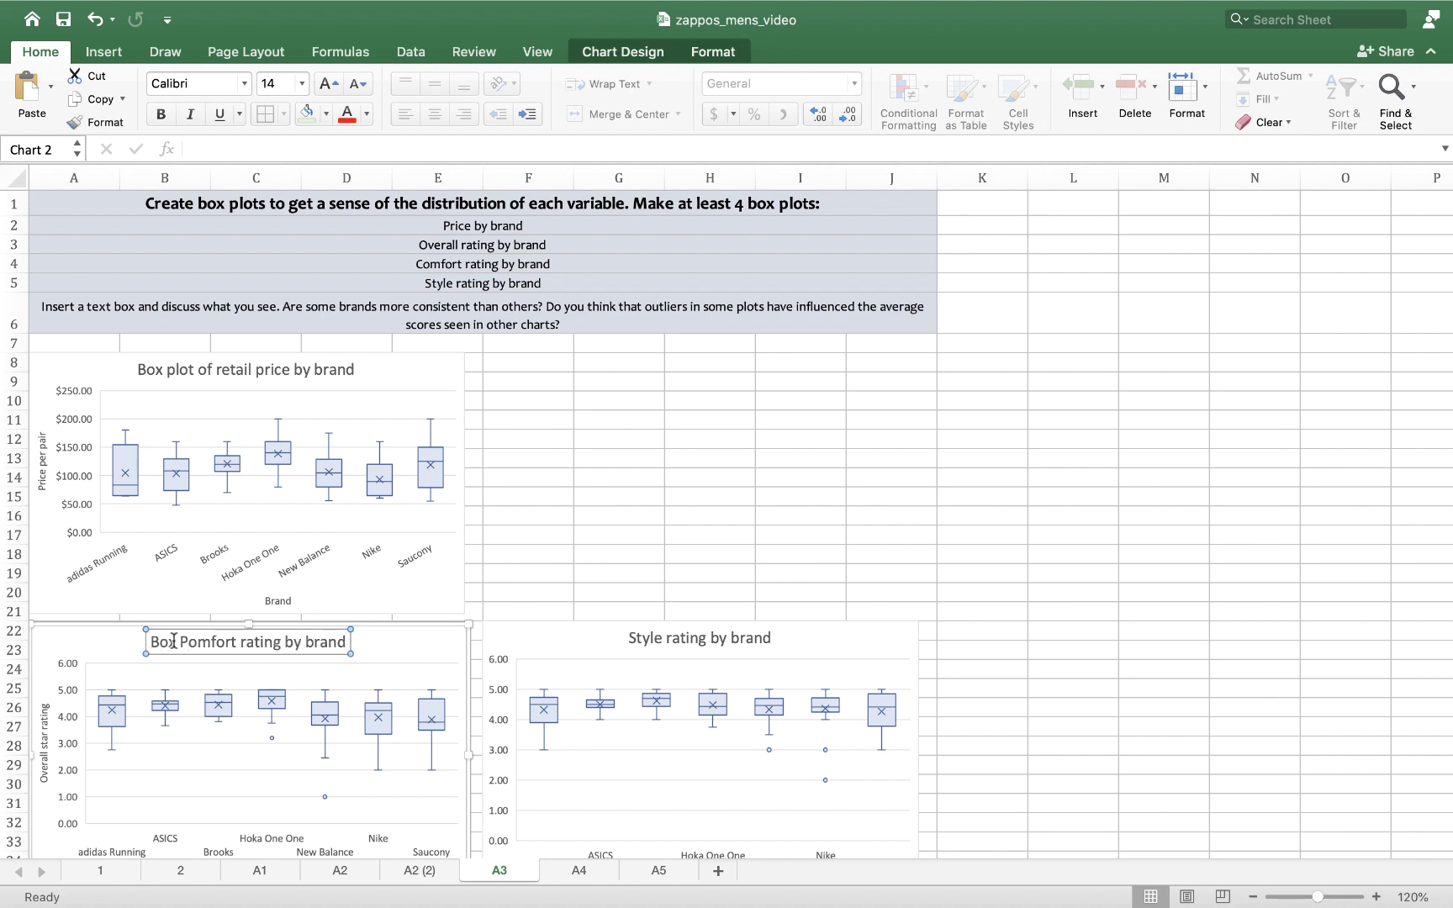
key(BackSpace)
text(plot )
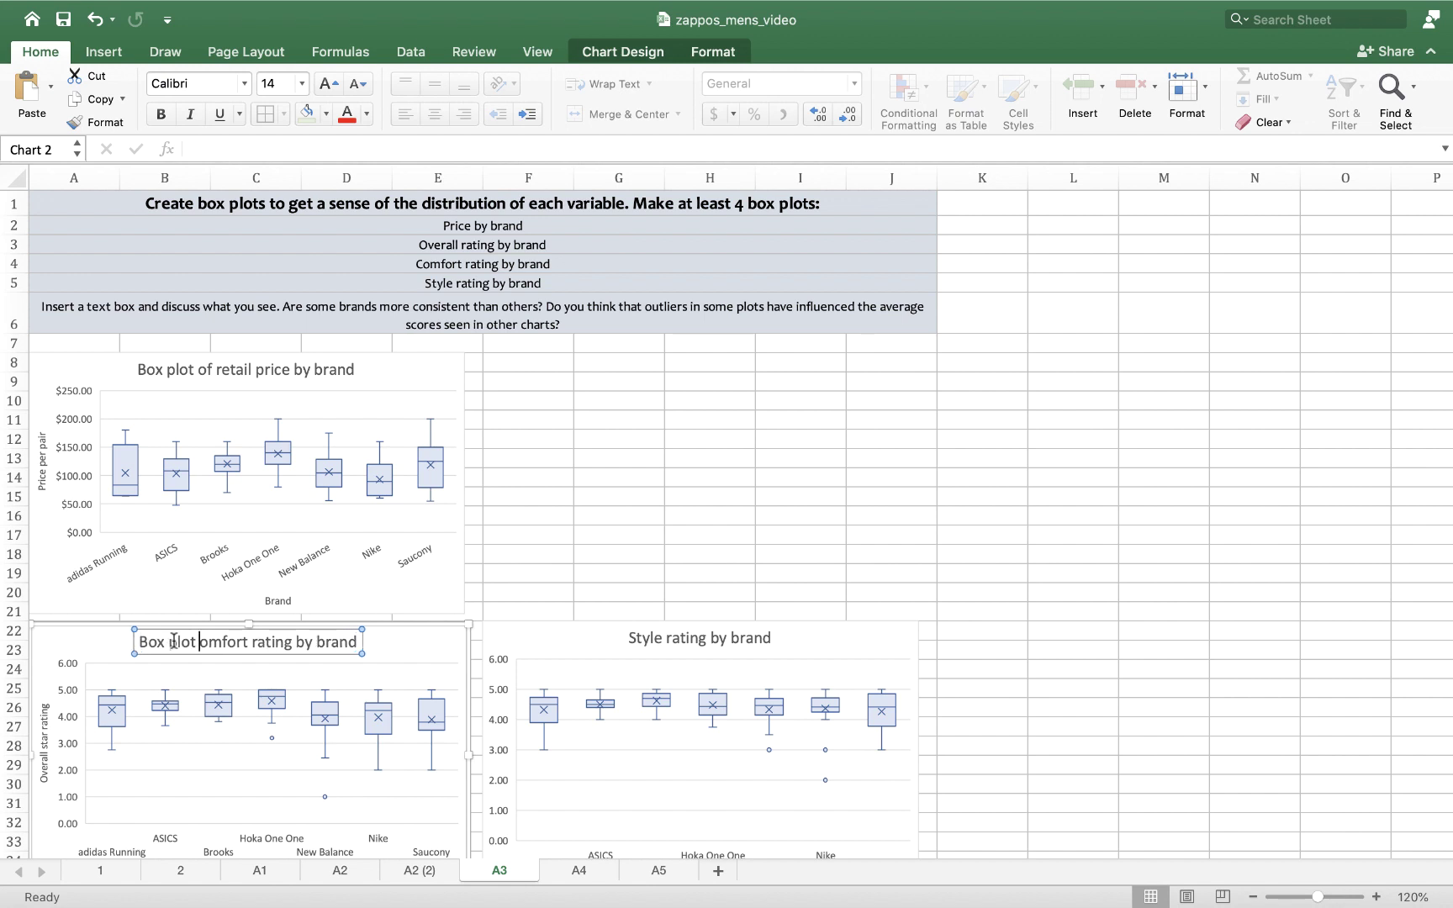
text(of c)
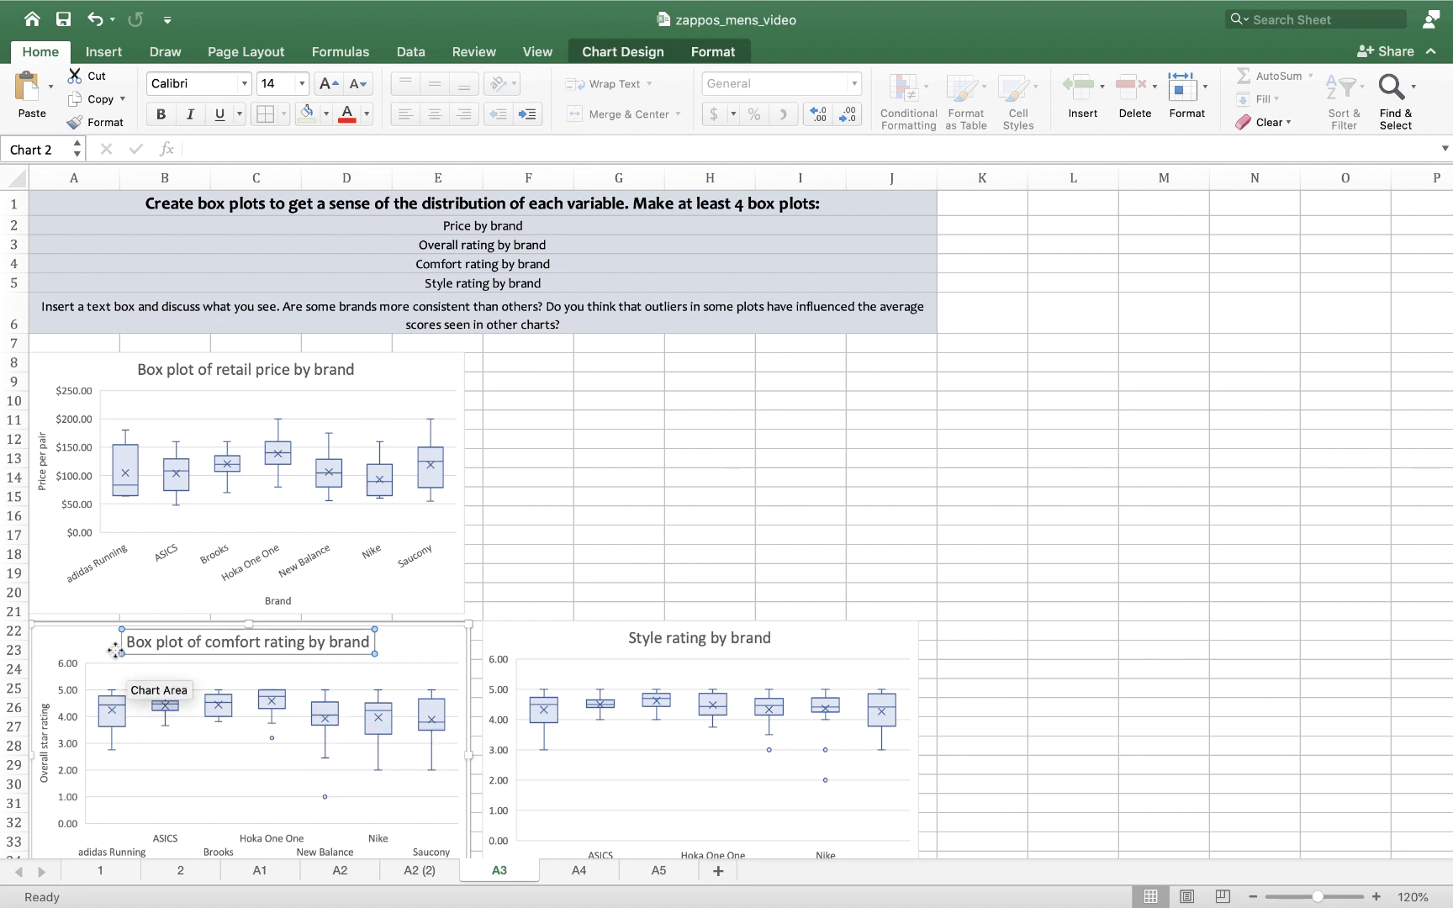
Change the style rating chart's title to "Box plot of style rating by brand".
click(649, 642)
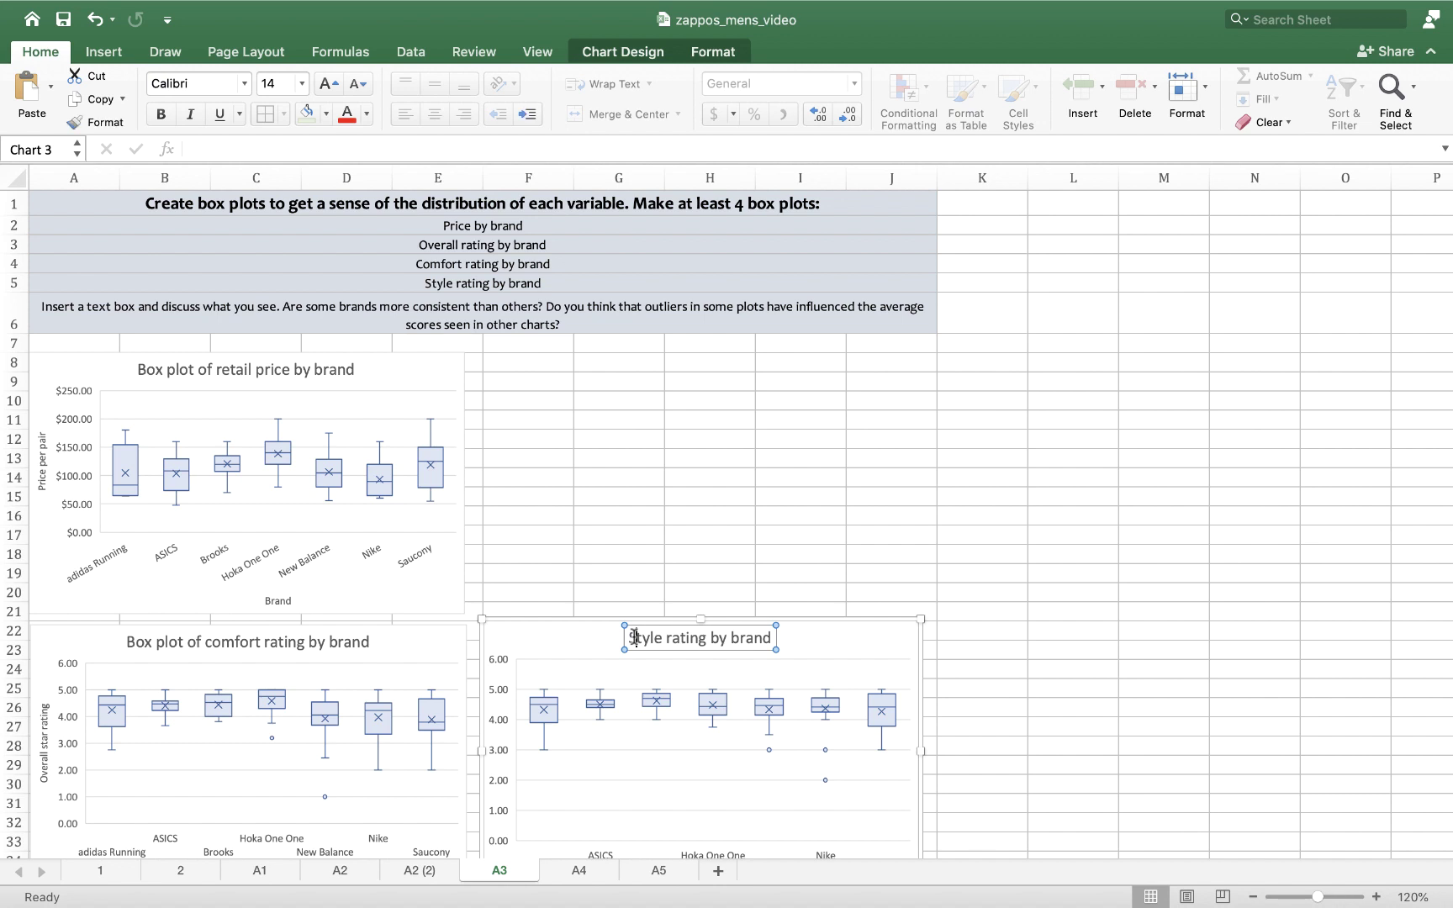
click(635, 638)
key(Delete)
text(Box plot )
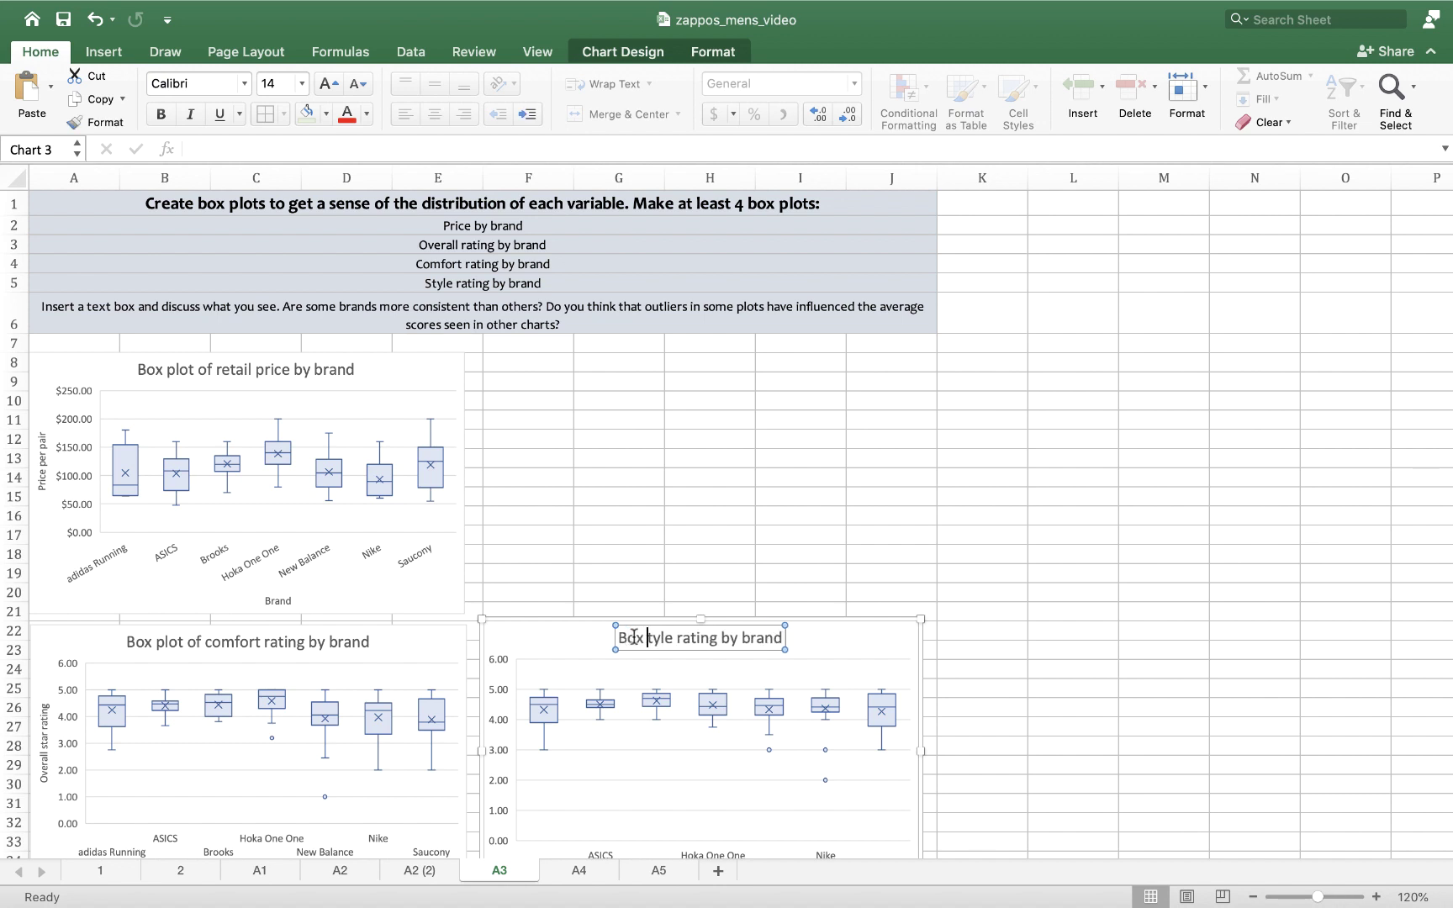
text(of s)
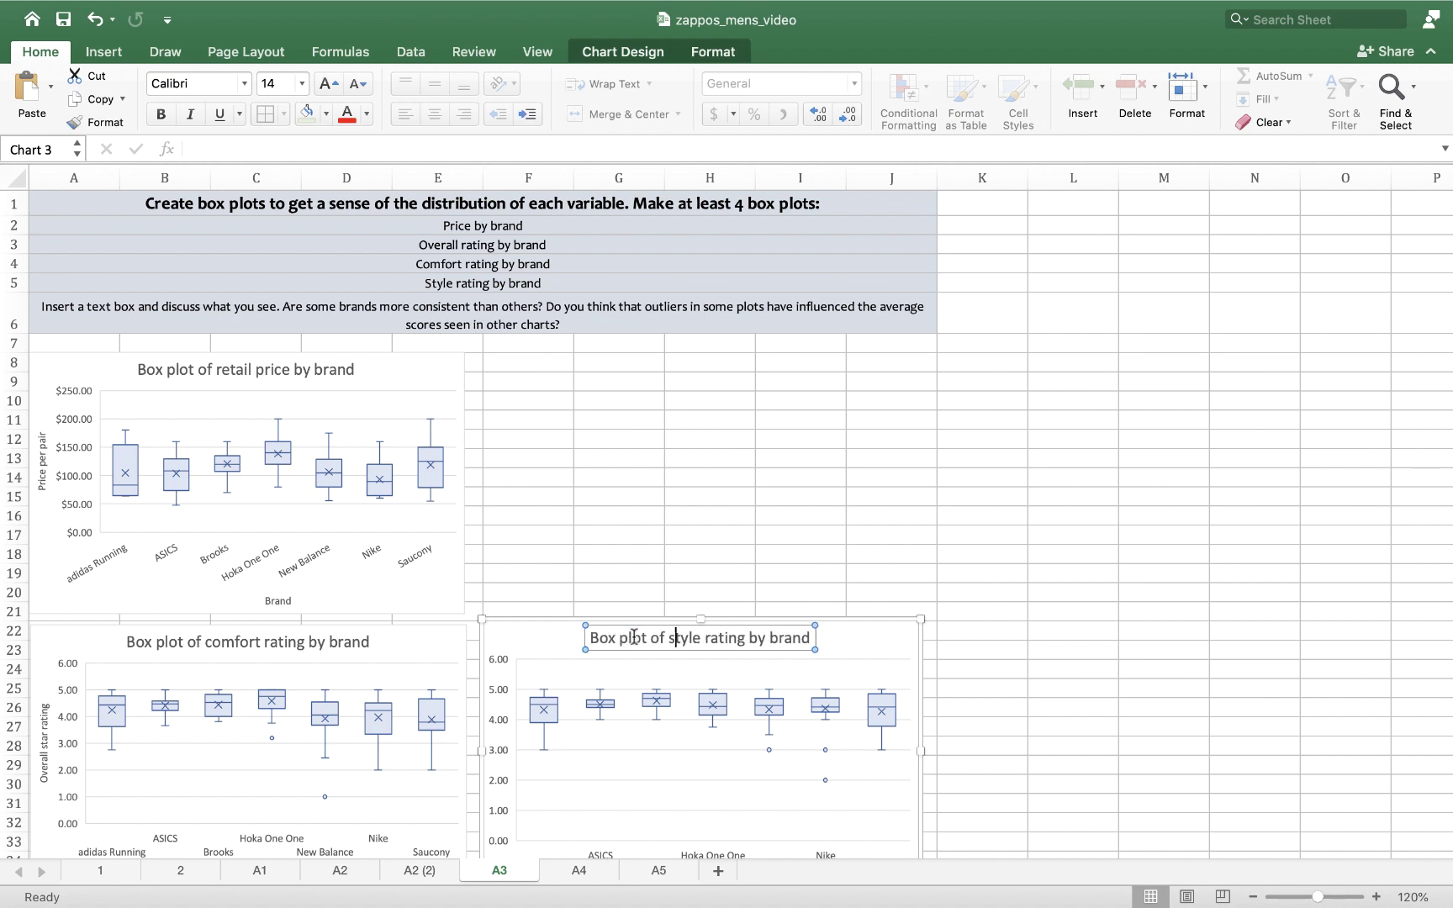
click(1114, 575)
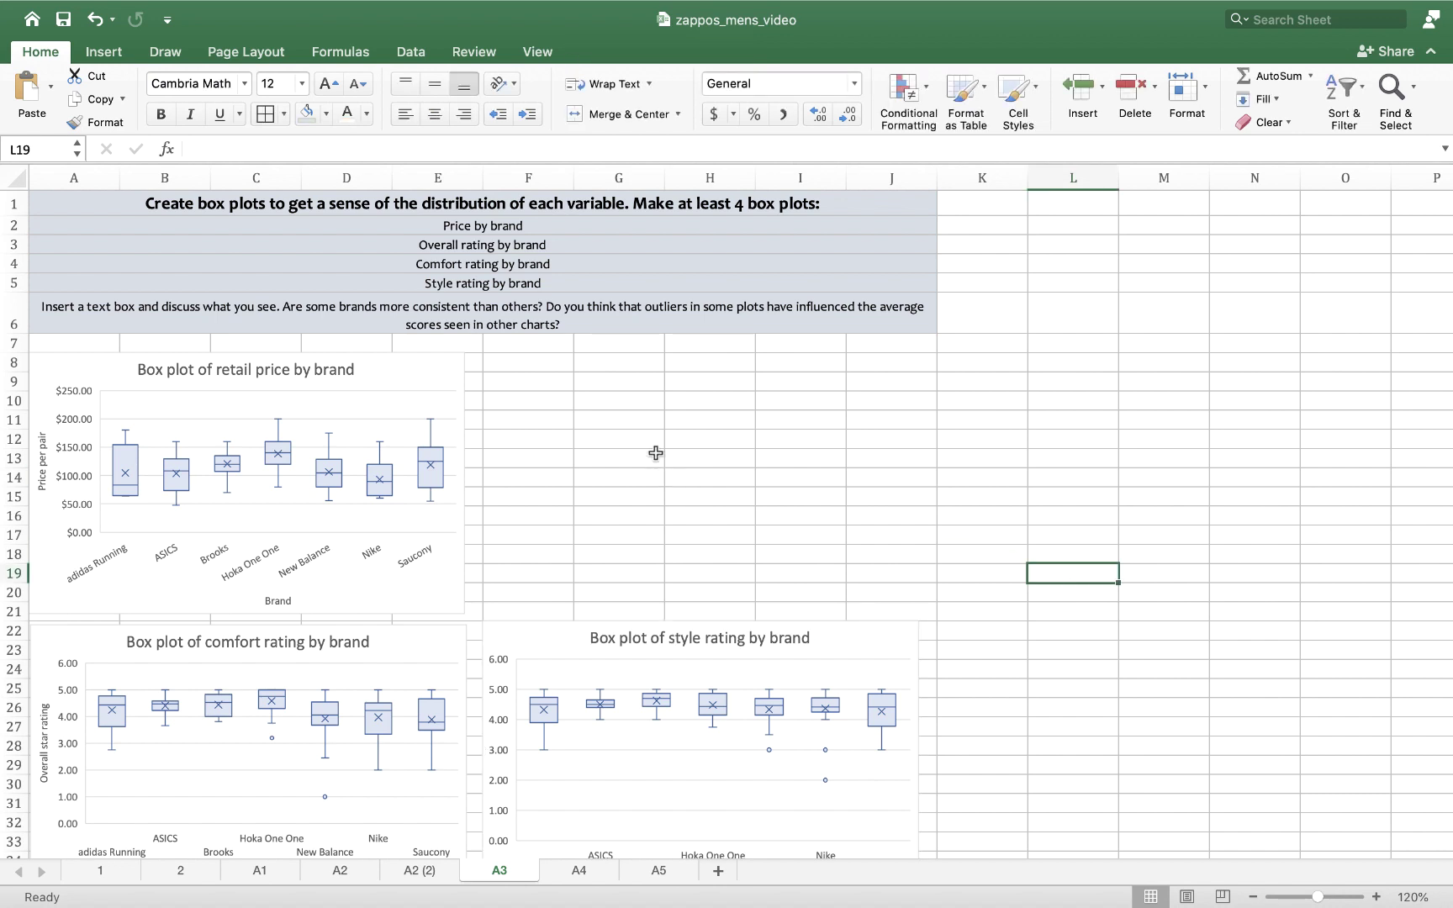
Apply a Thick Box Border to the "Overall rating by brand" row of the instructions.
click(610, 245)
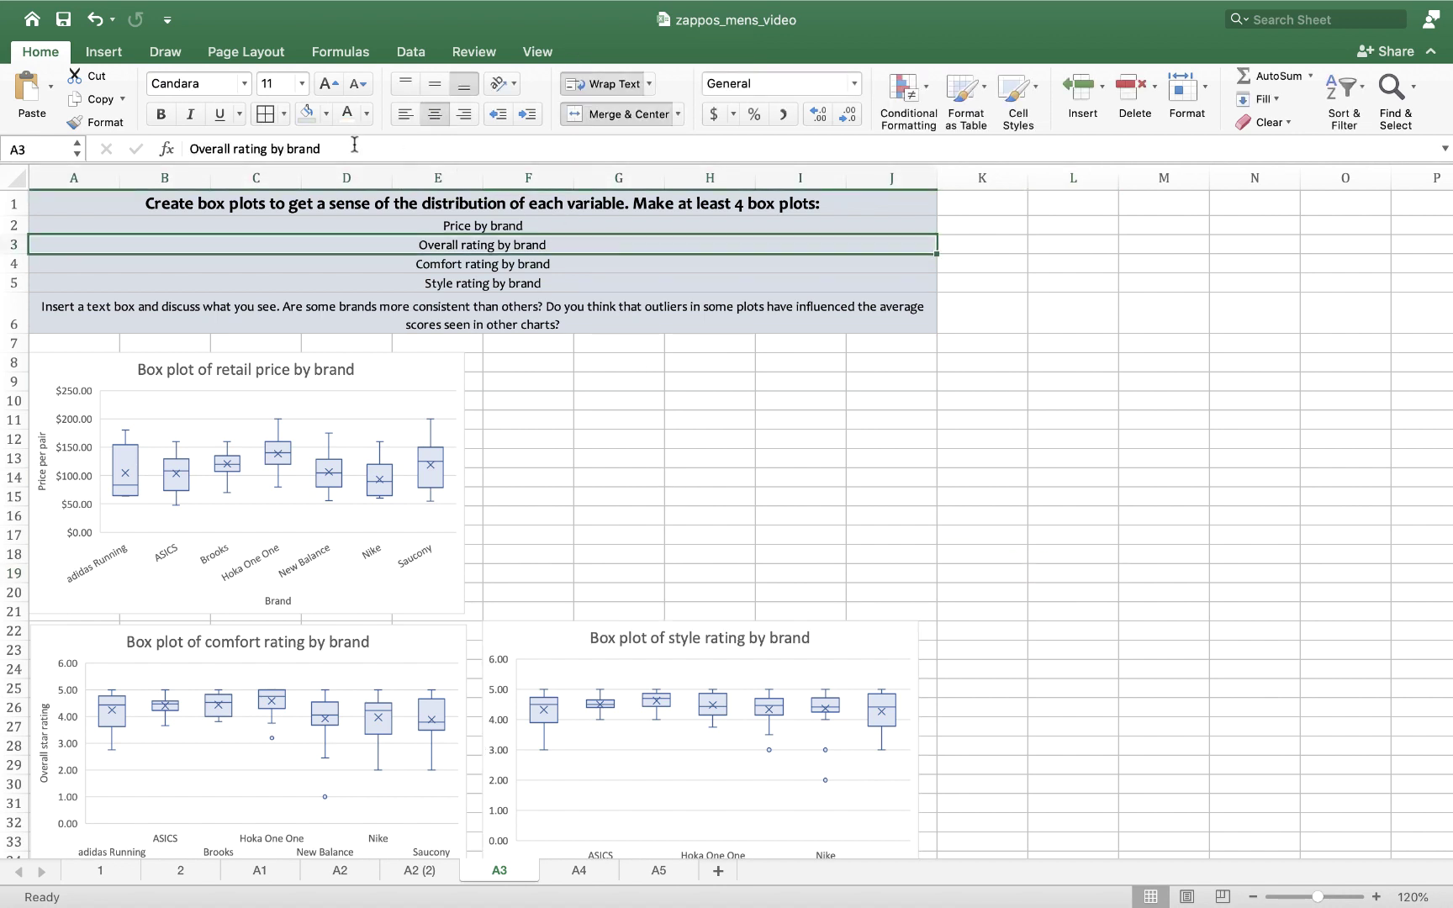
click(283, 114)
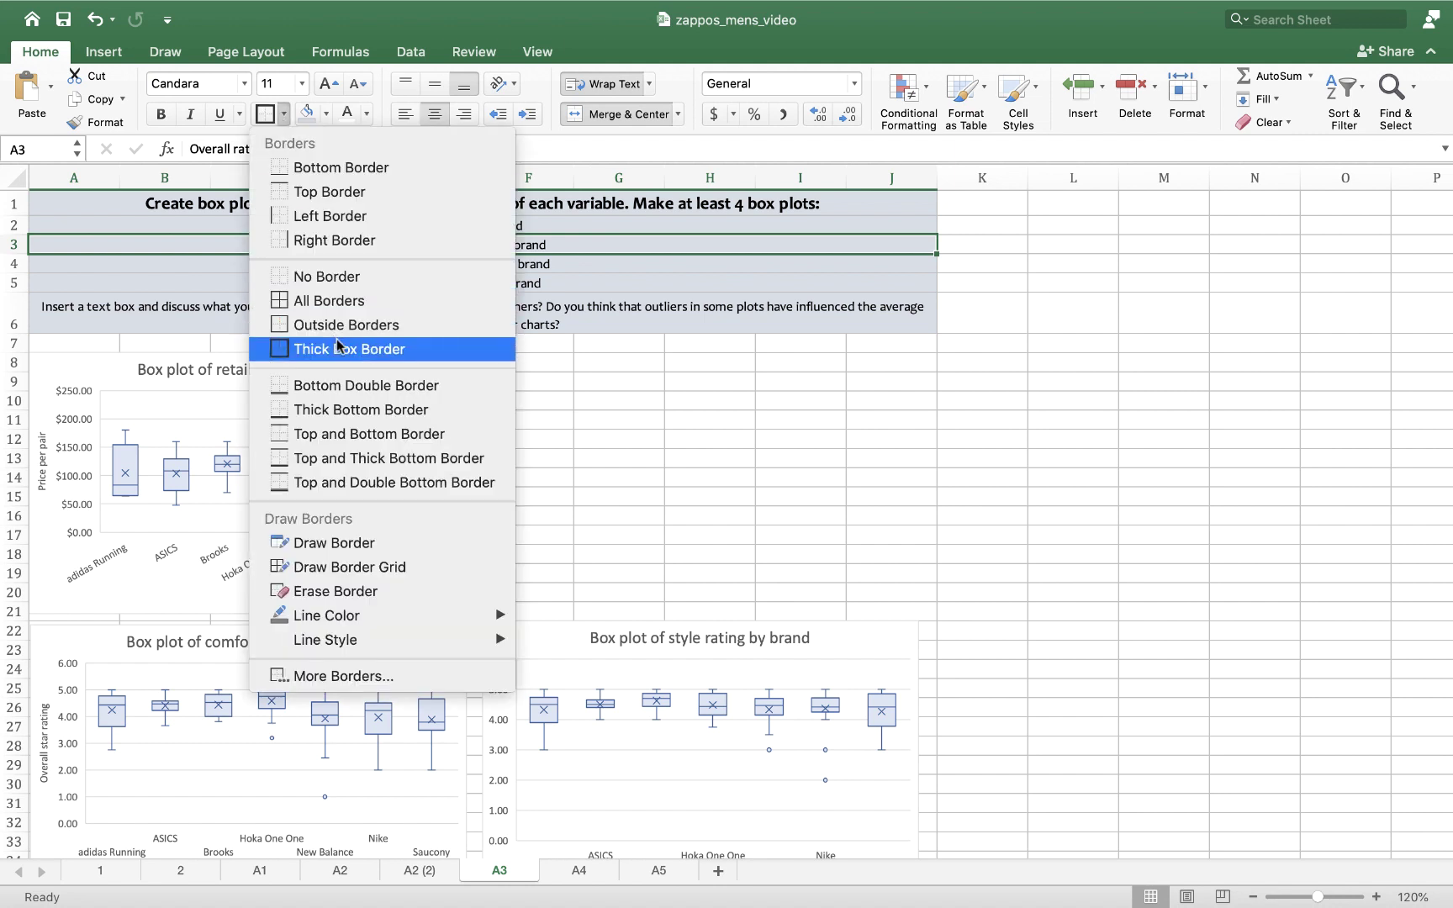
click(366, 348)
click(796, 456)
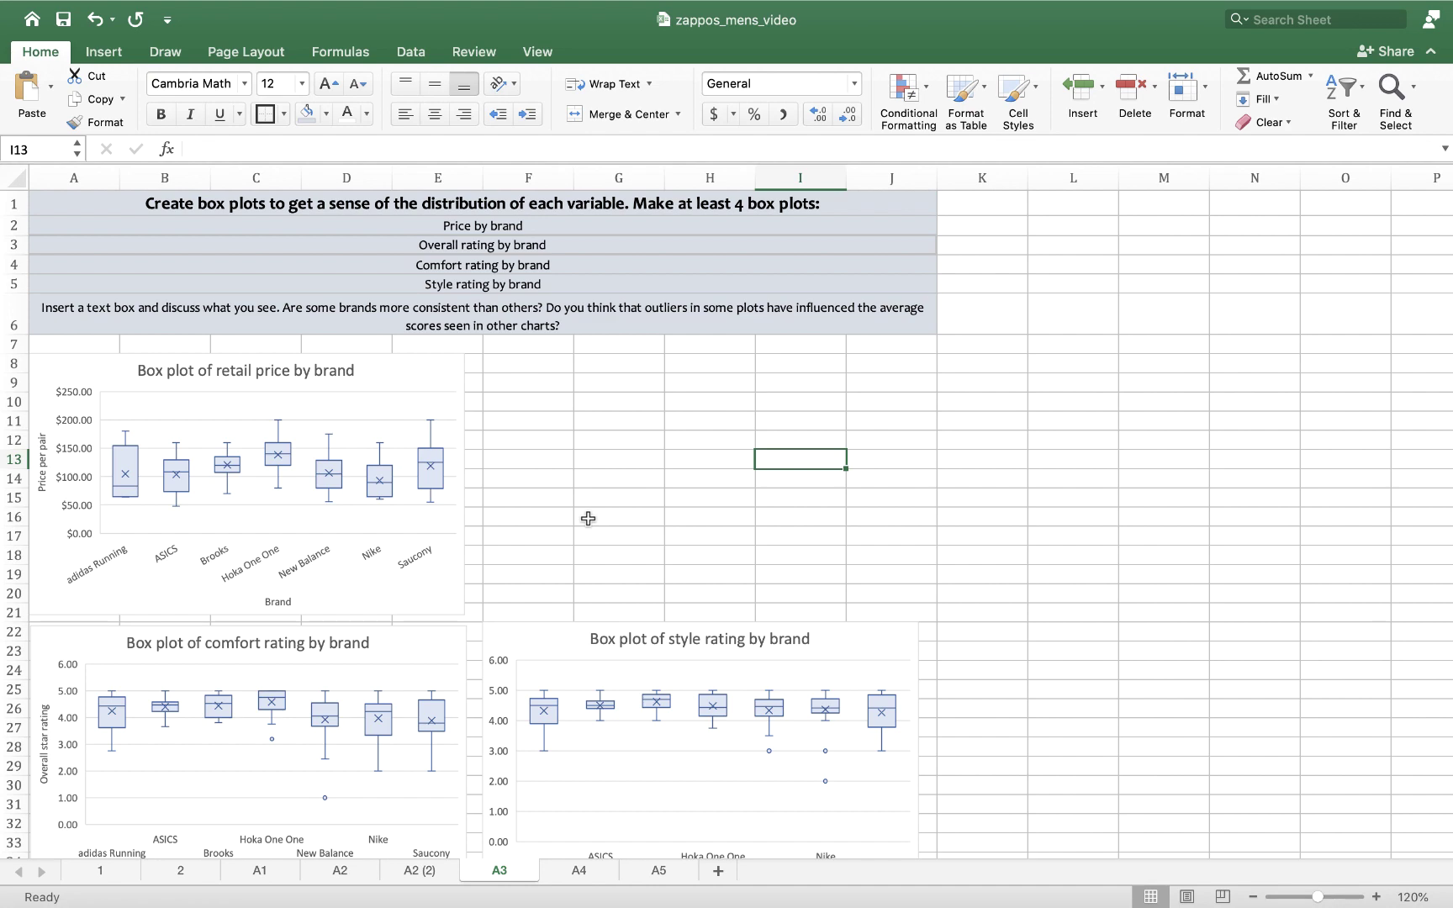
scroll(587, 519, down, 5)
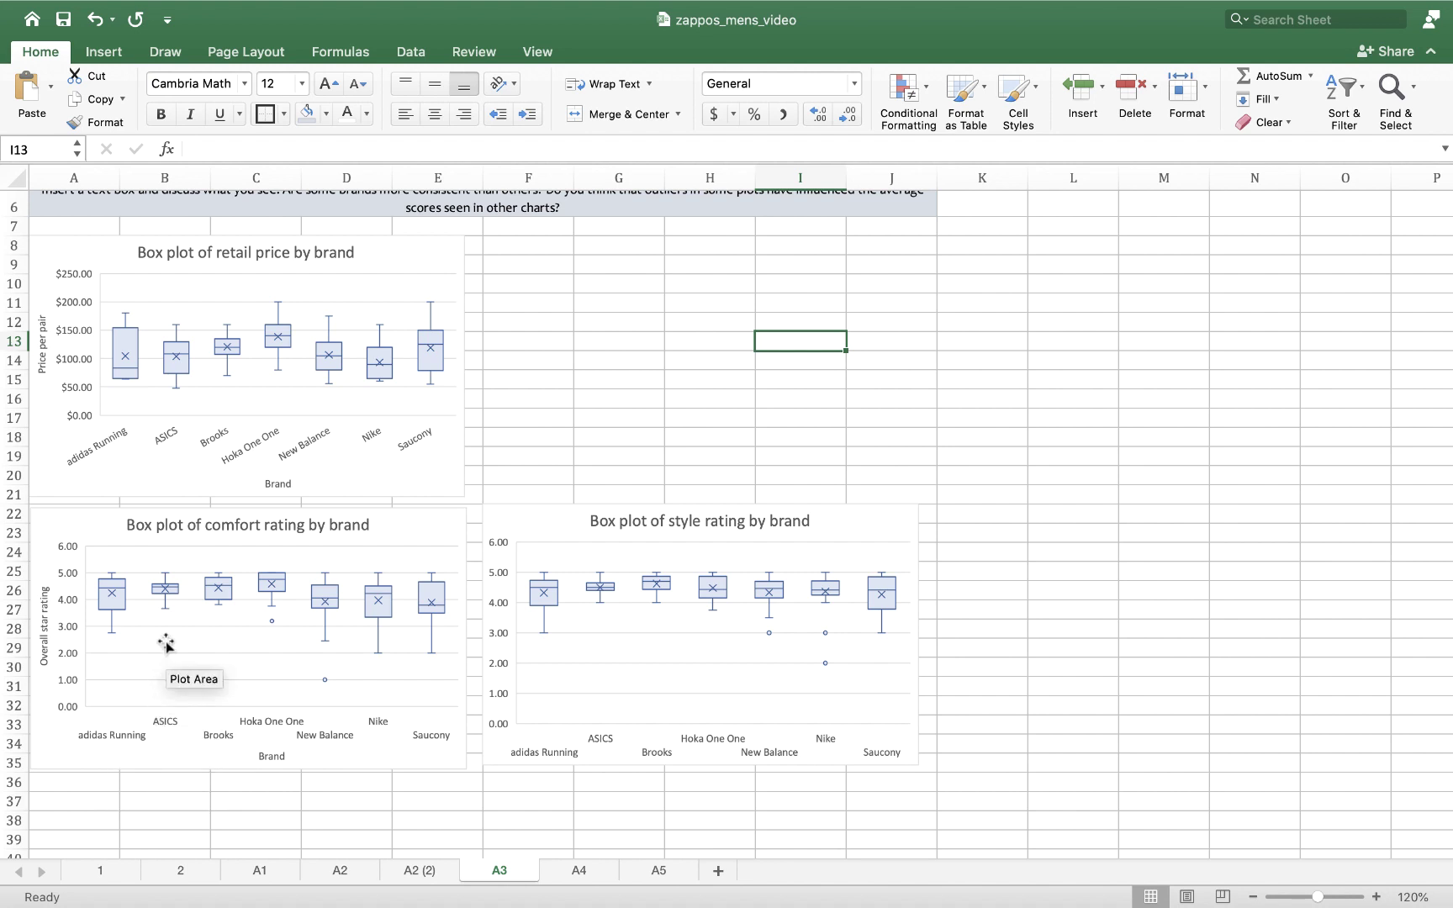
mouse_move(170, 593)
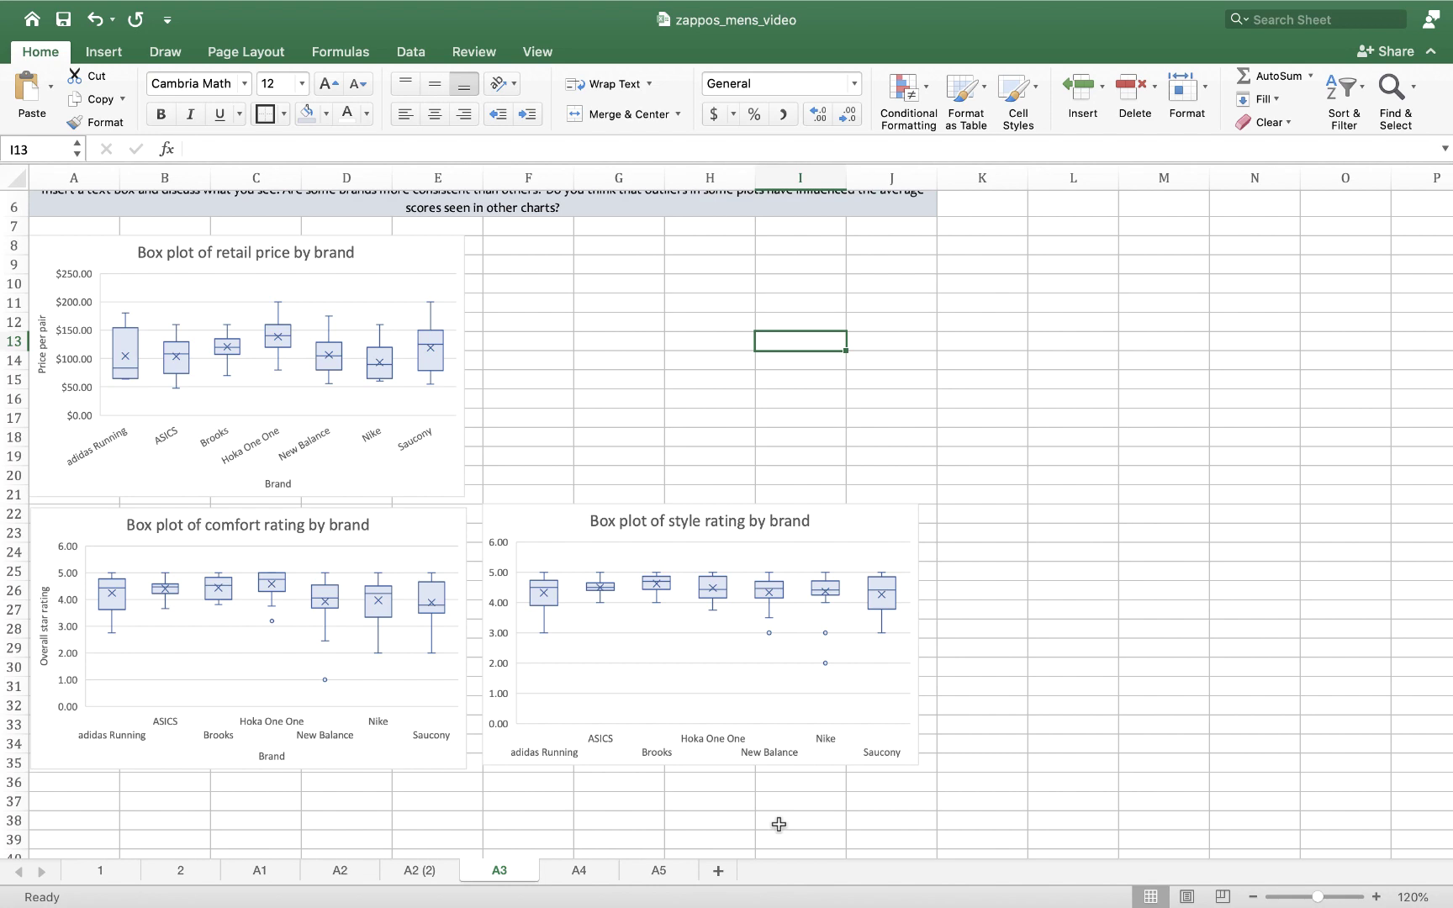
scroll(1097, 559, up, 5)
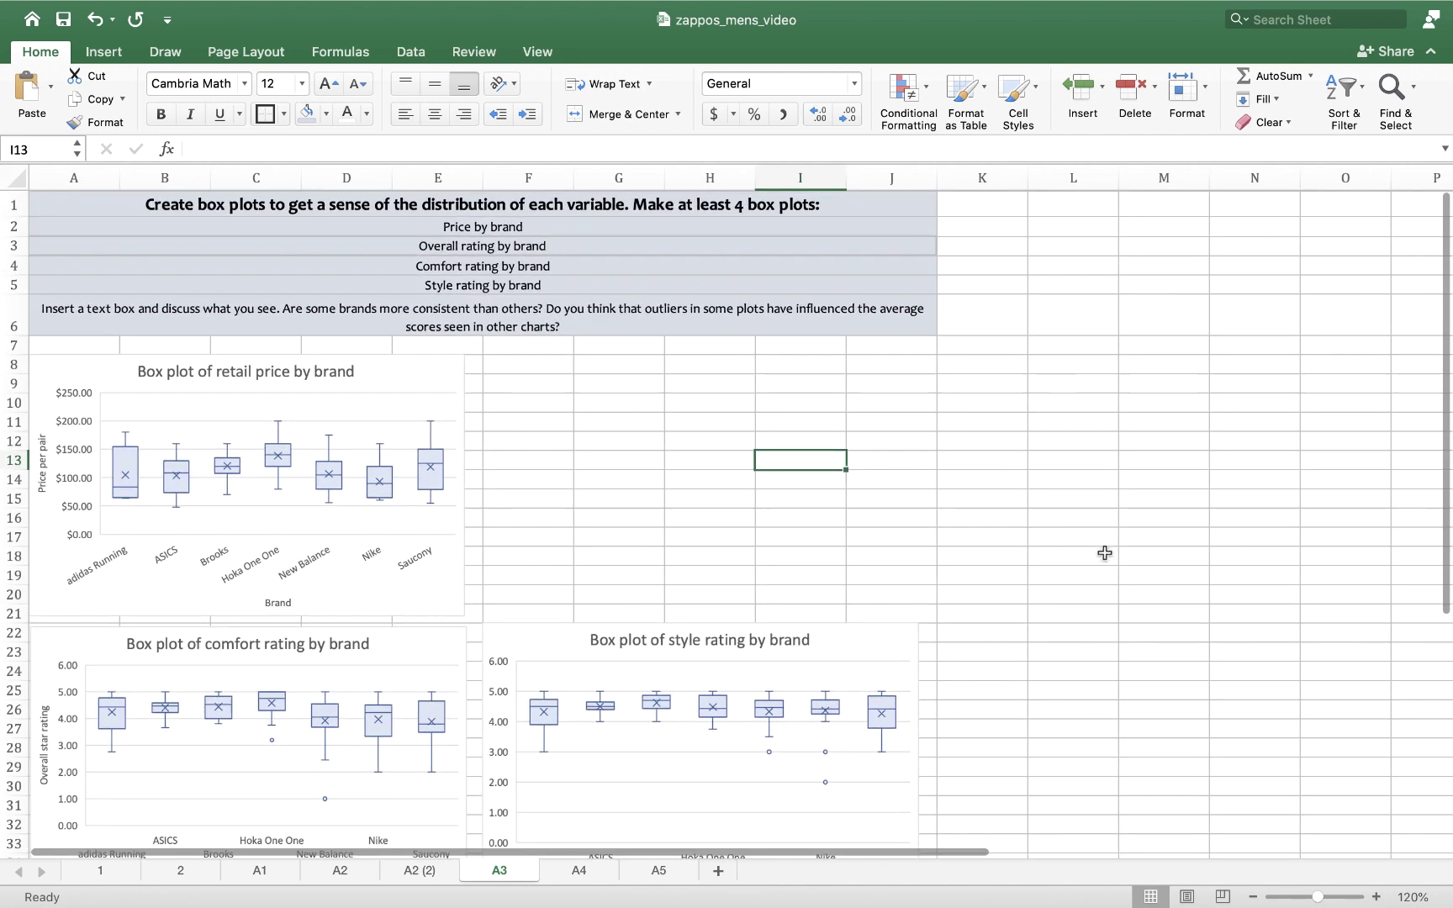
Create a Box and Whisker chart on sheet 2 from the brand and overall rating columns, rows 1 to 150.
click(179, 871)
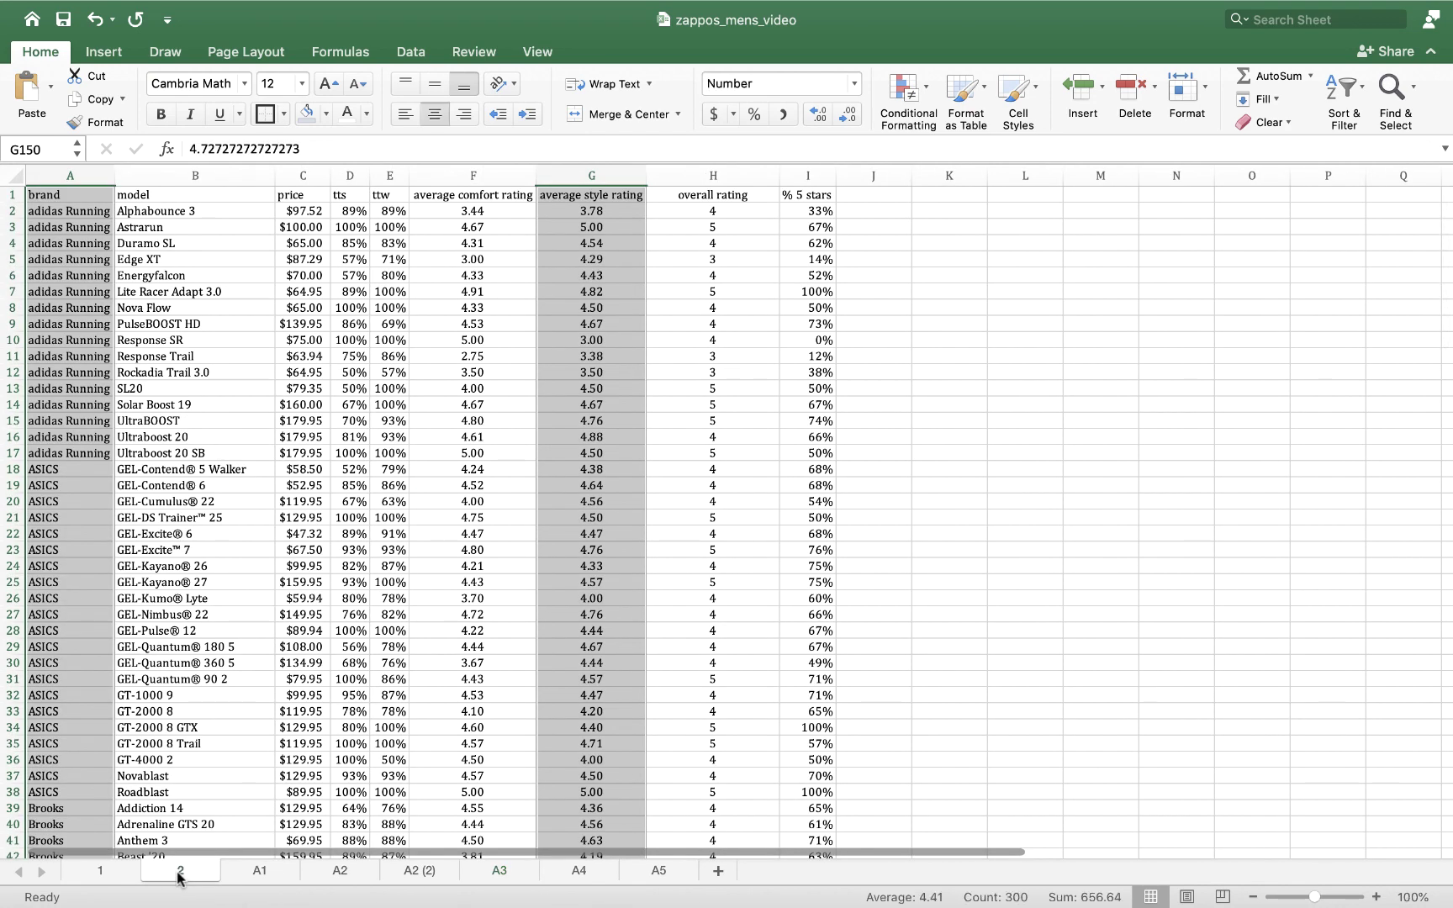
click(529, 470)
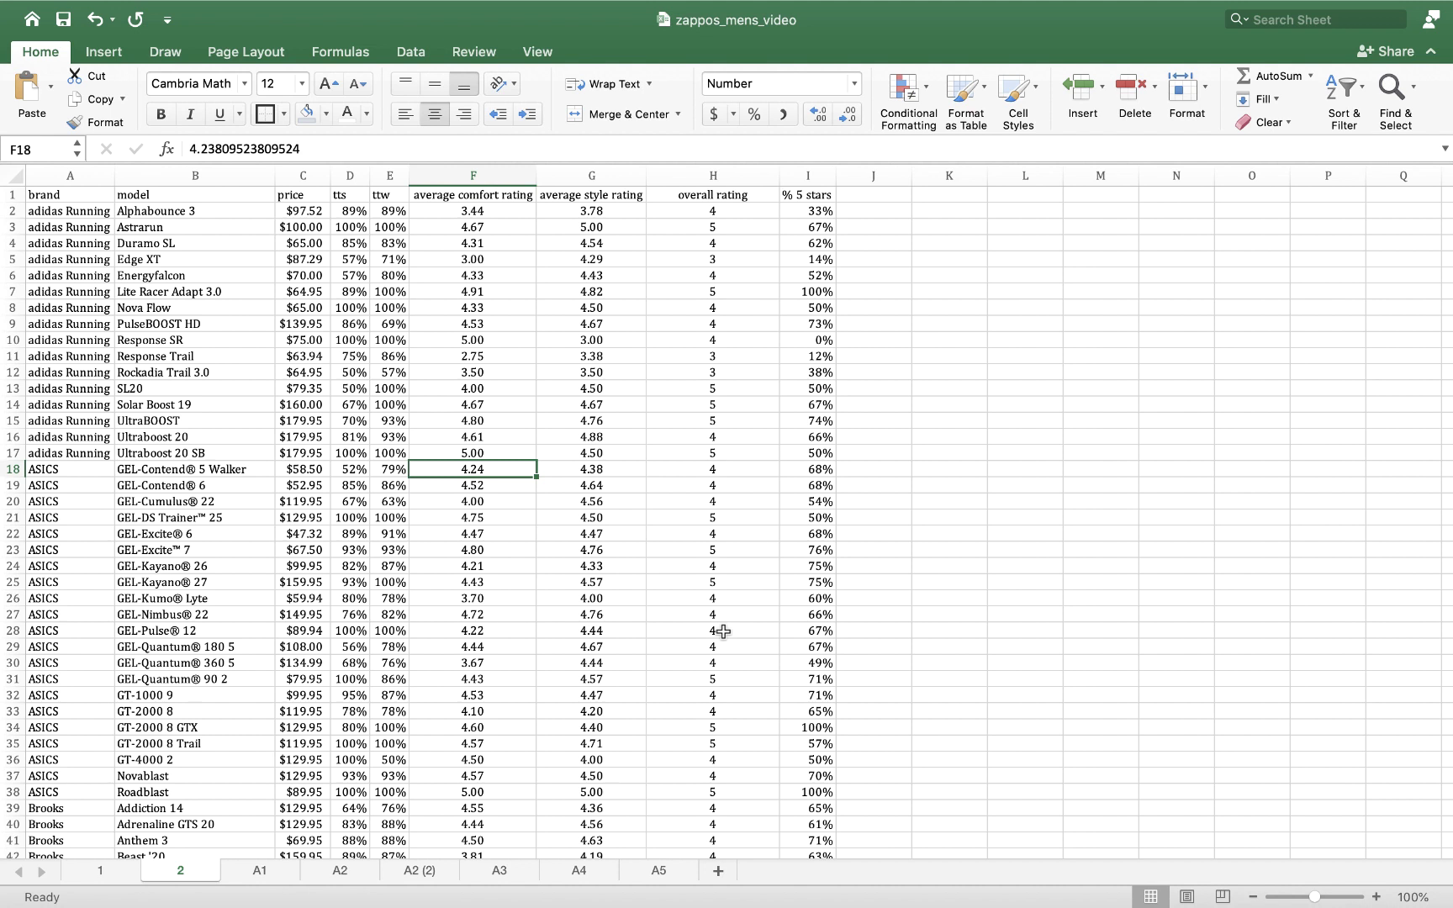
click(77, 194)
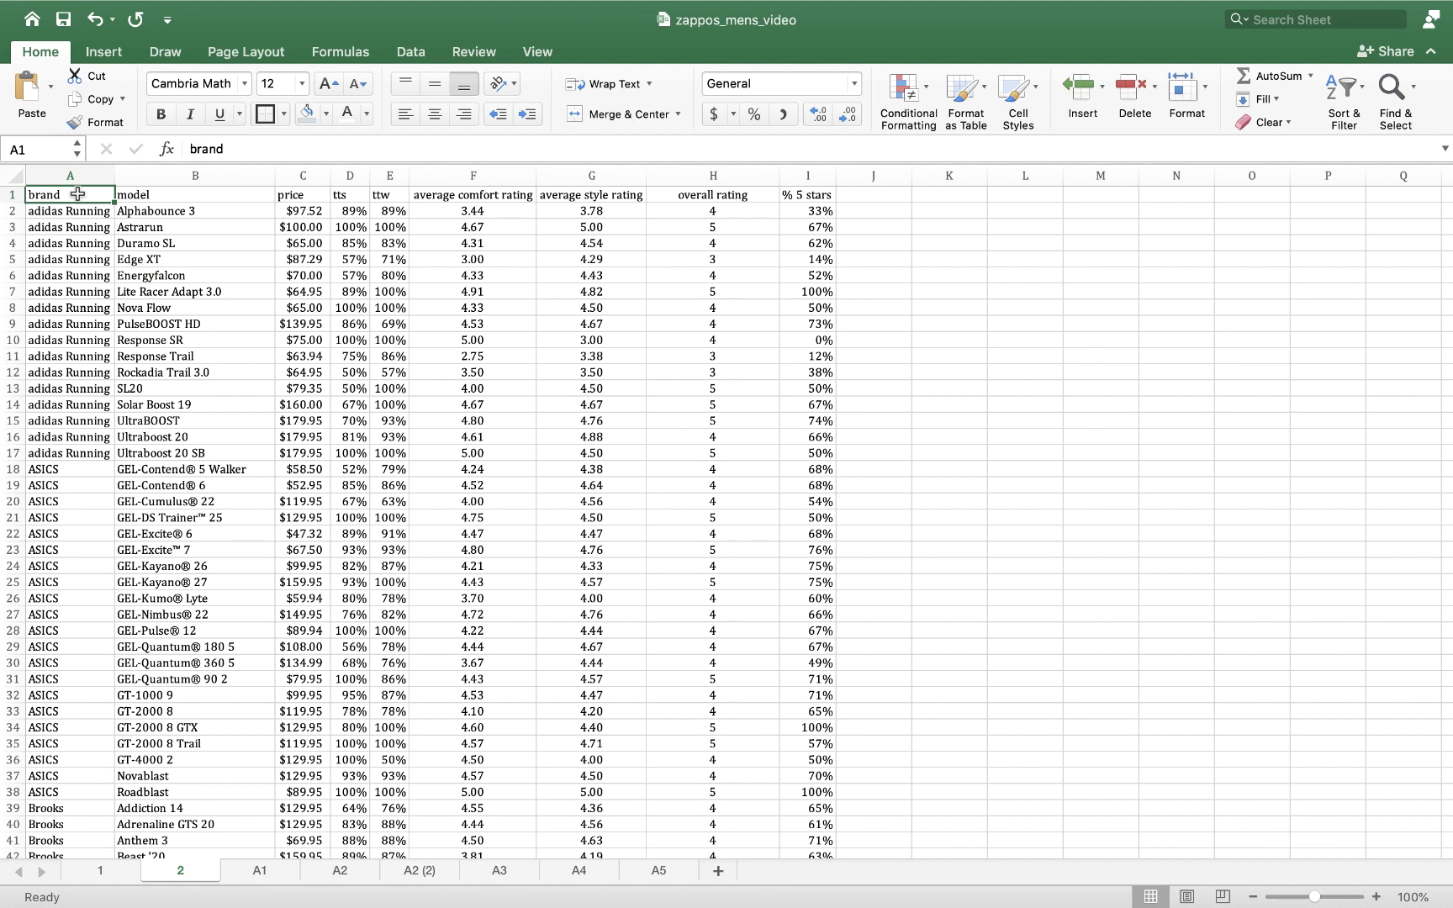
key(super+shift+Down)
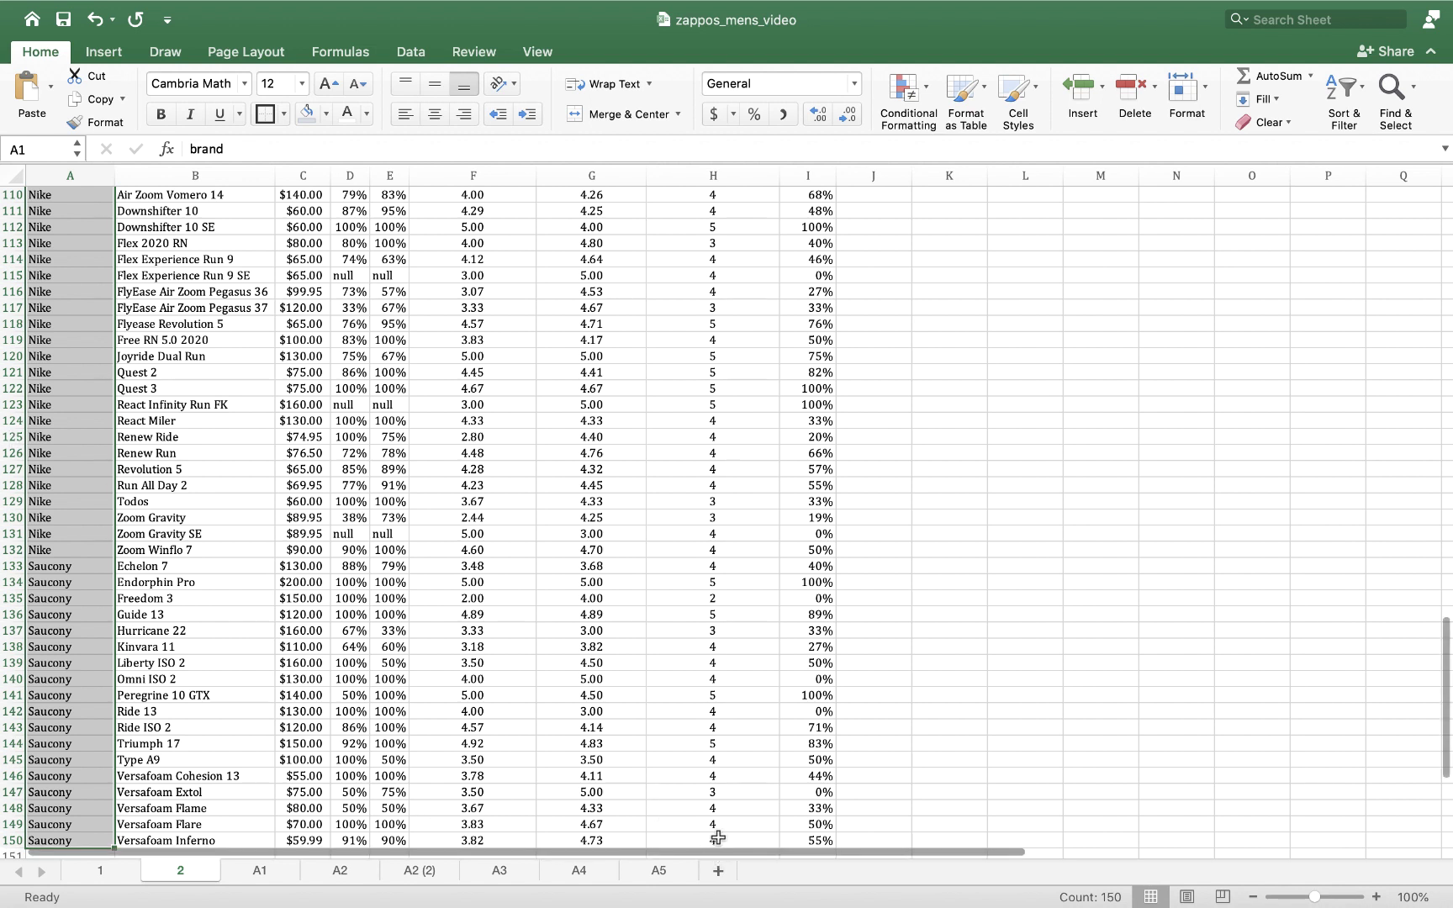
click(717, 837)
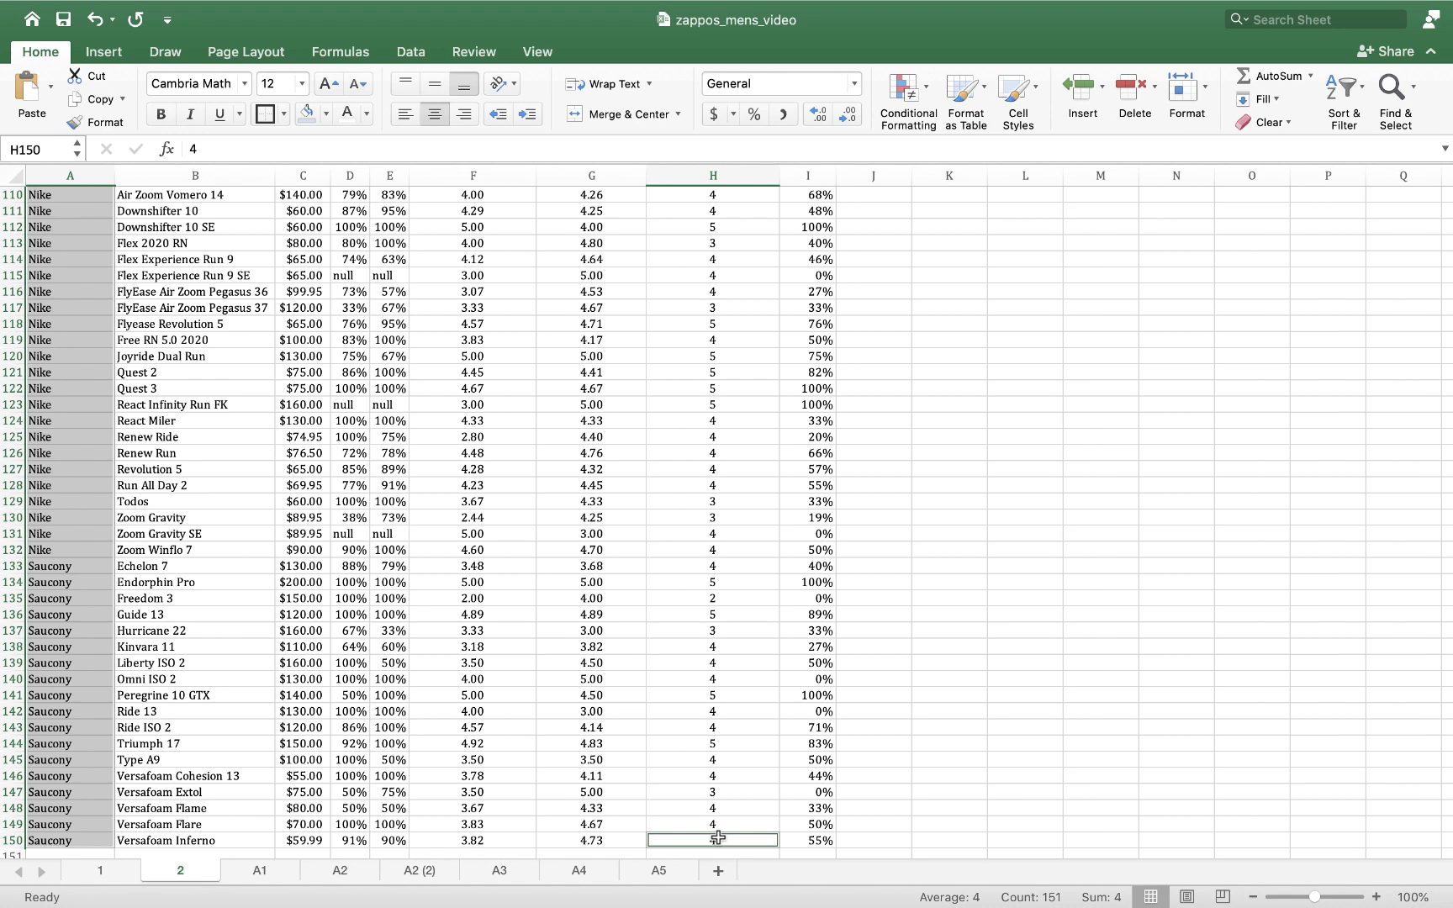
key(super+shift+Up)
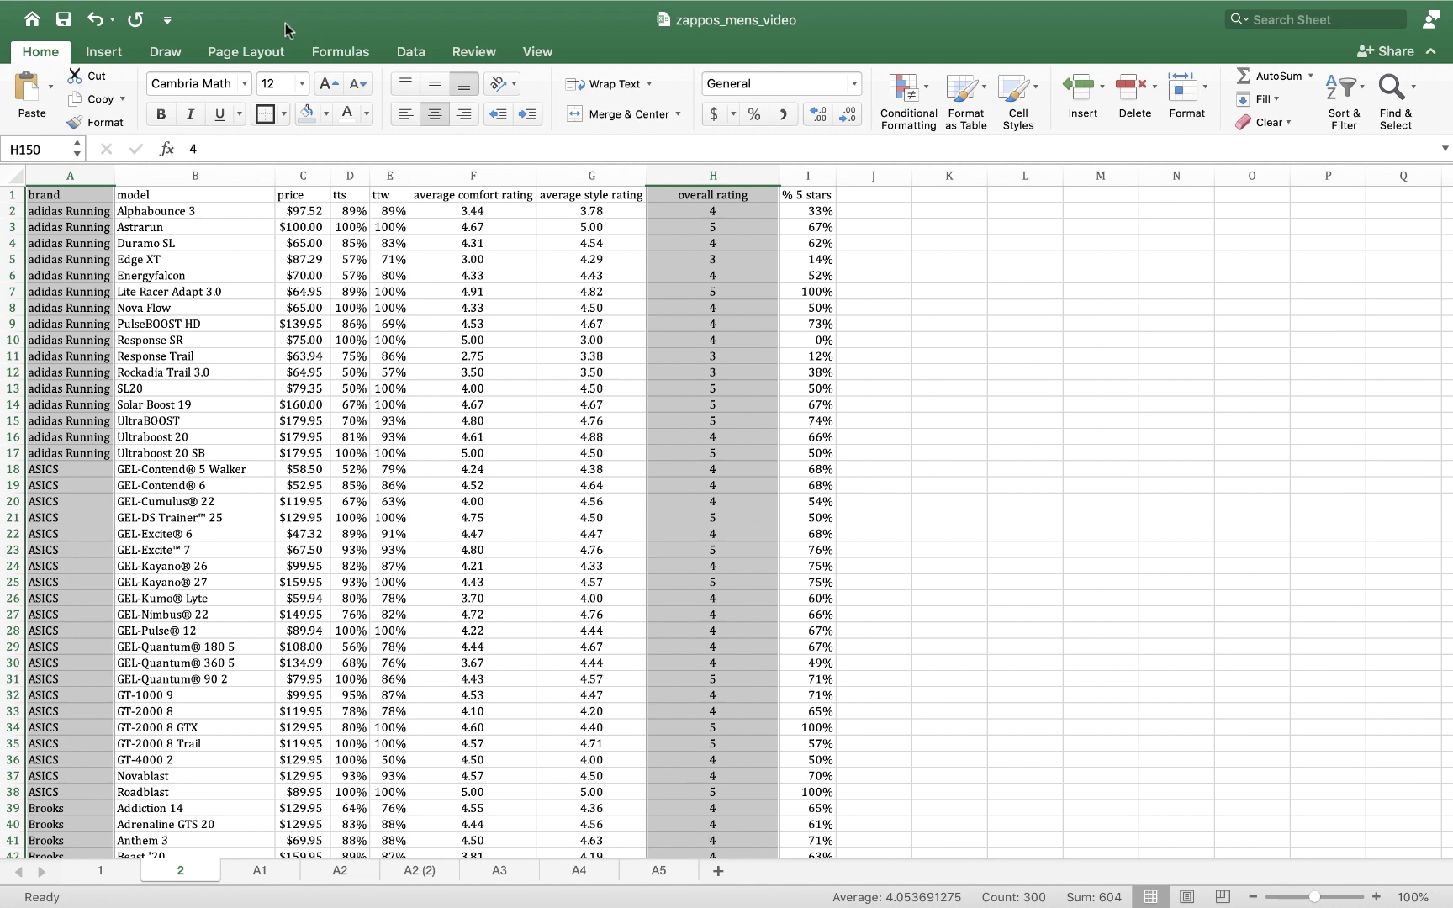
click(100, 53)
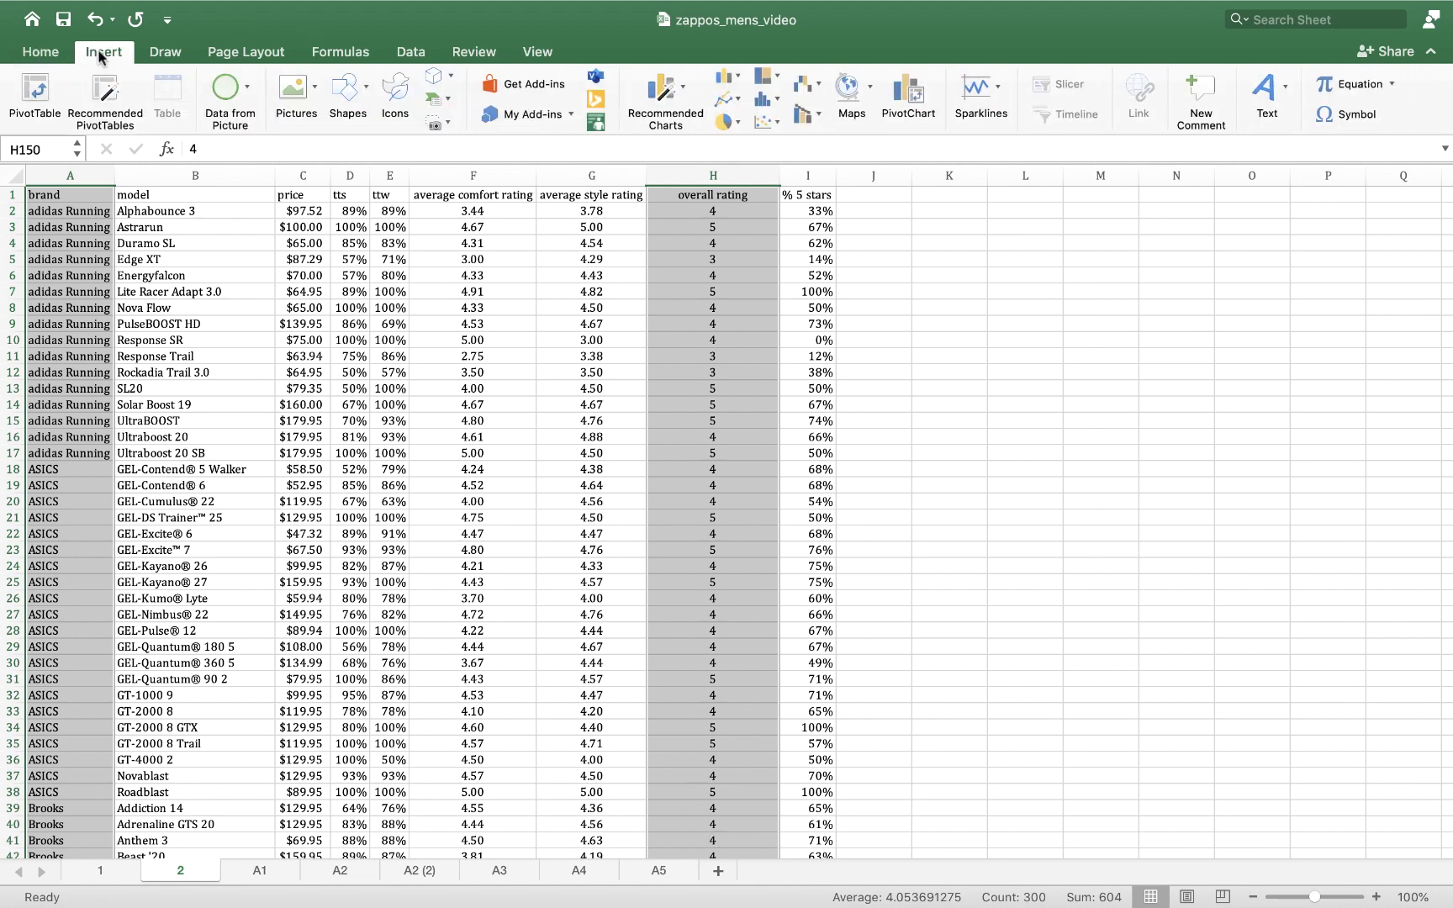
click(779, 102)
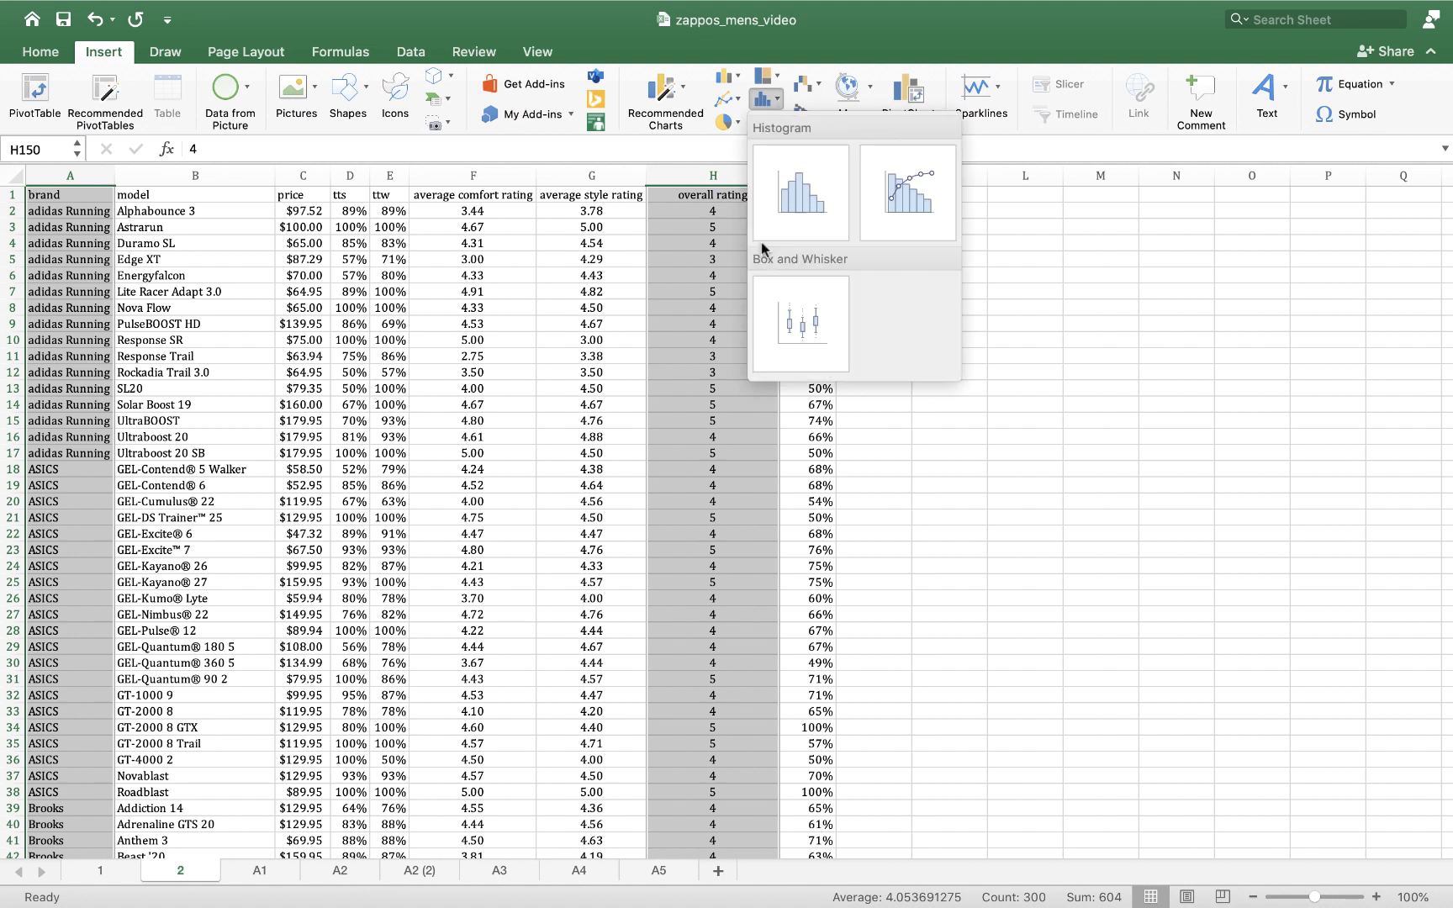
click(771, 336)
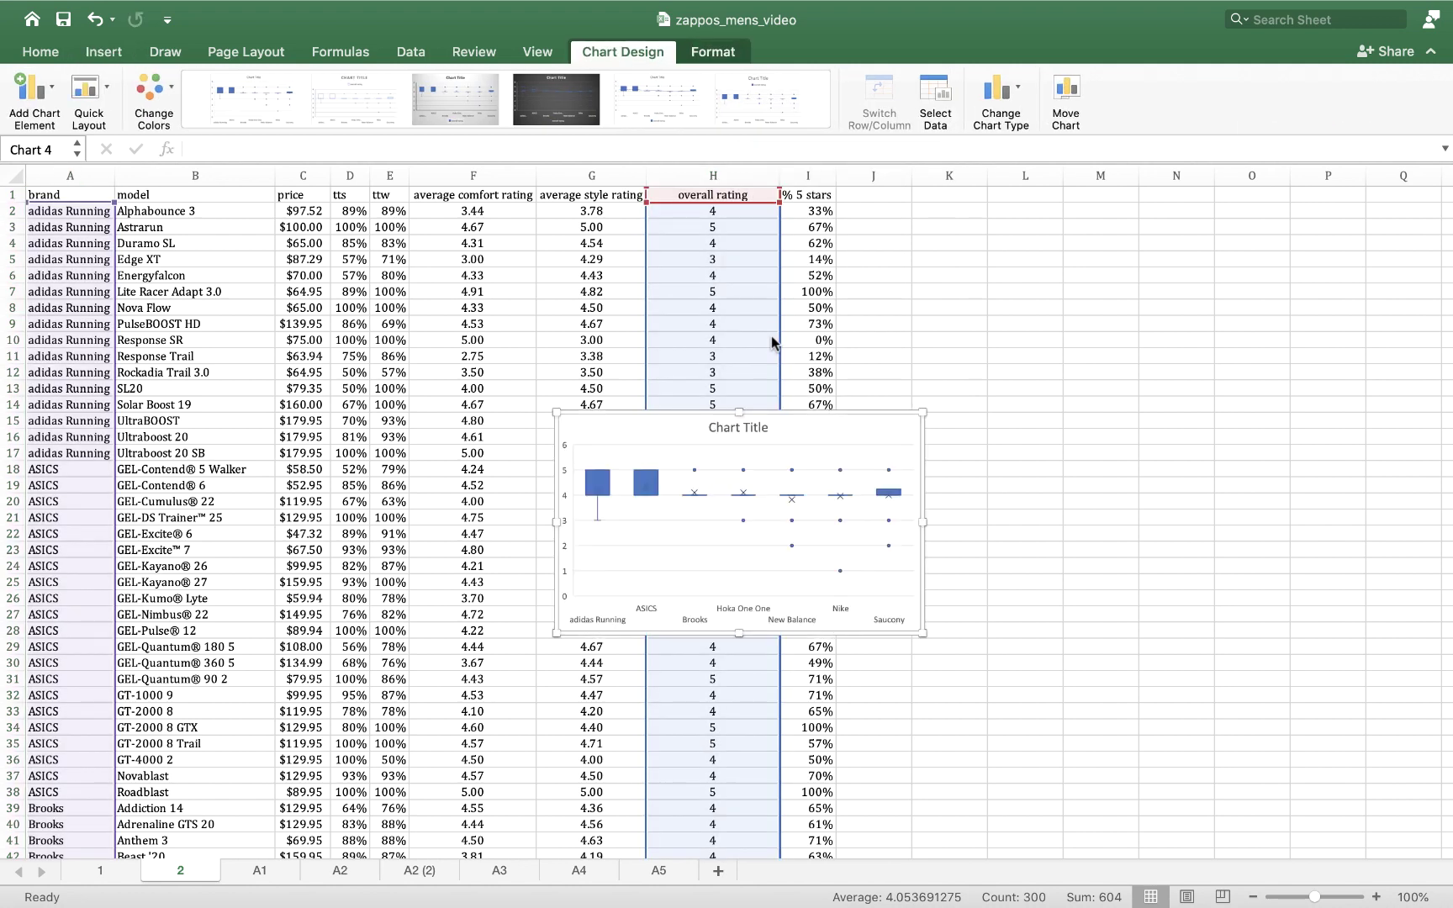
Cut the new overall rating chart from sheet 2 and paste it on sheet A3 at cell F8.
drag(624, 425, 989, 240)
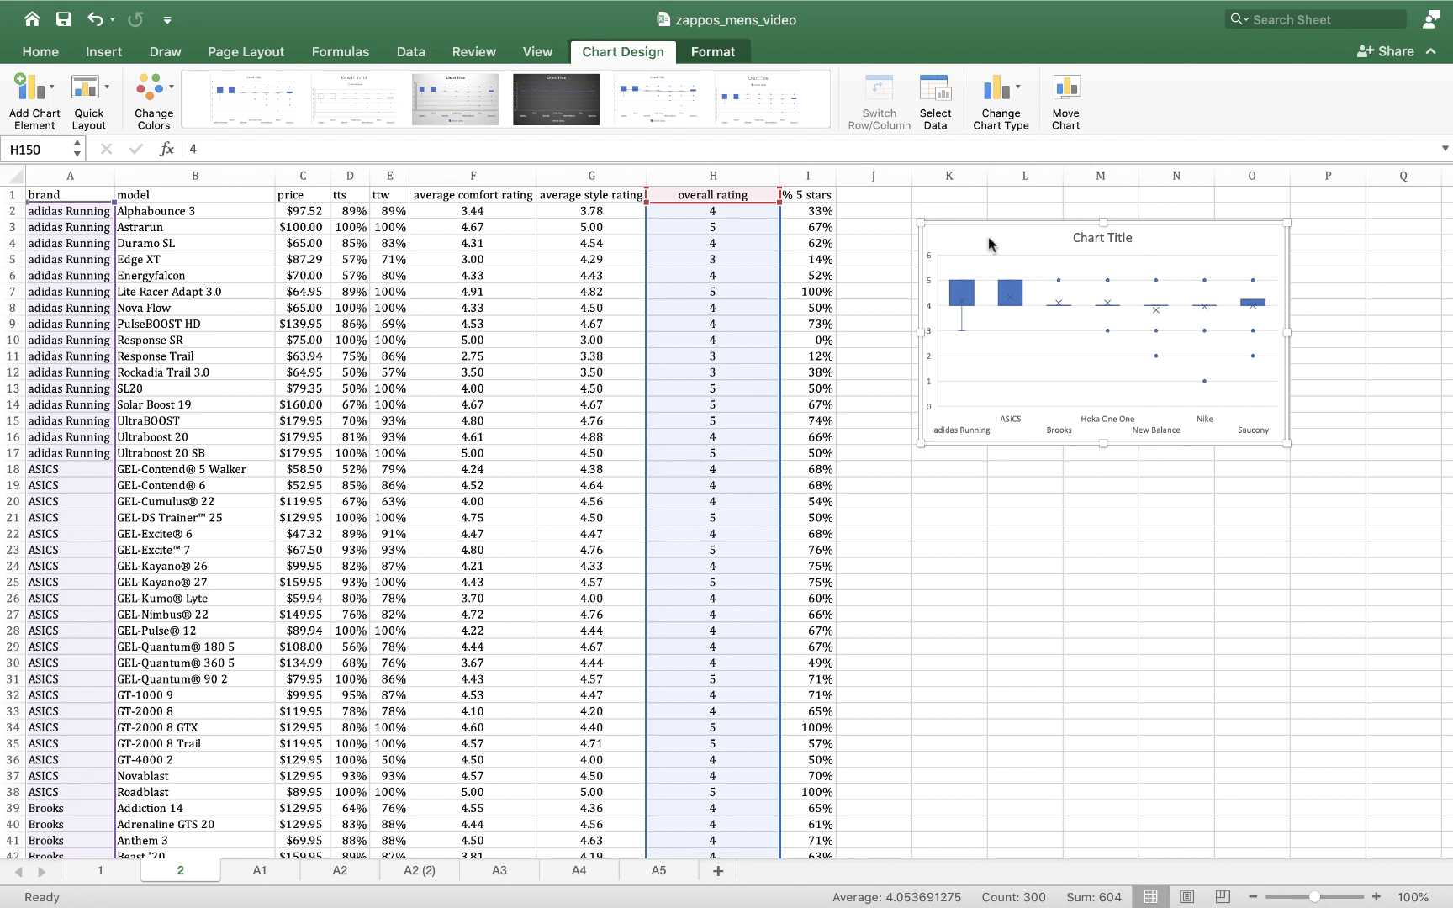
key(Delete)
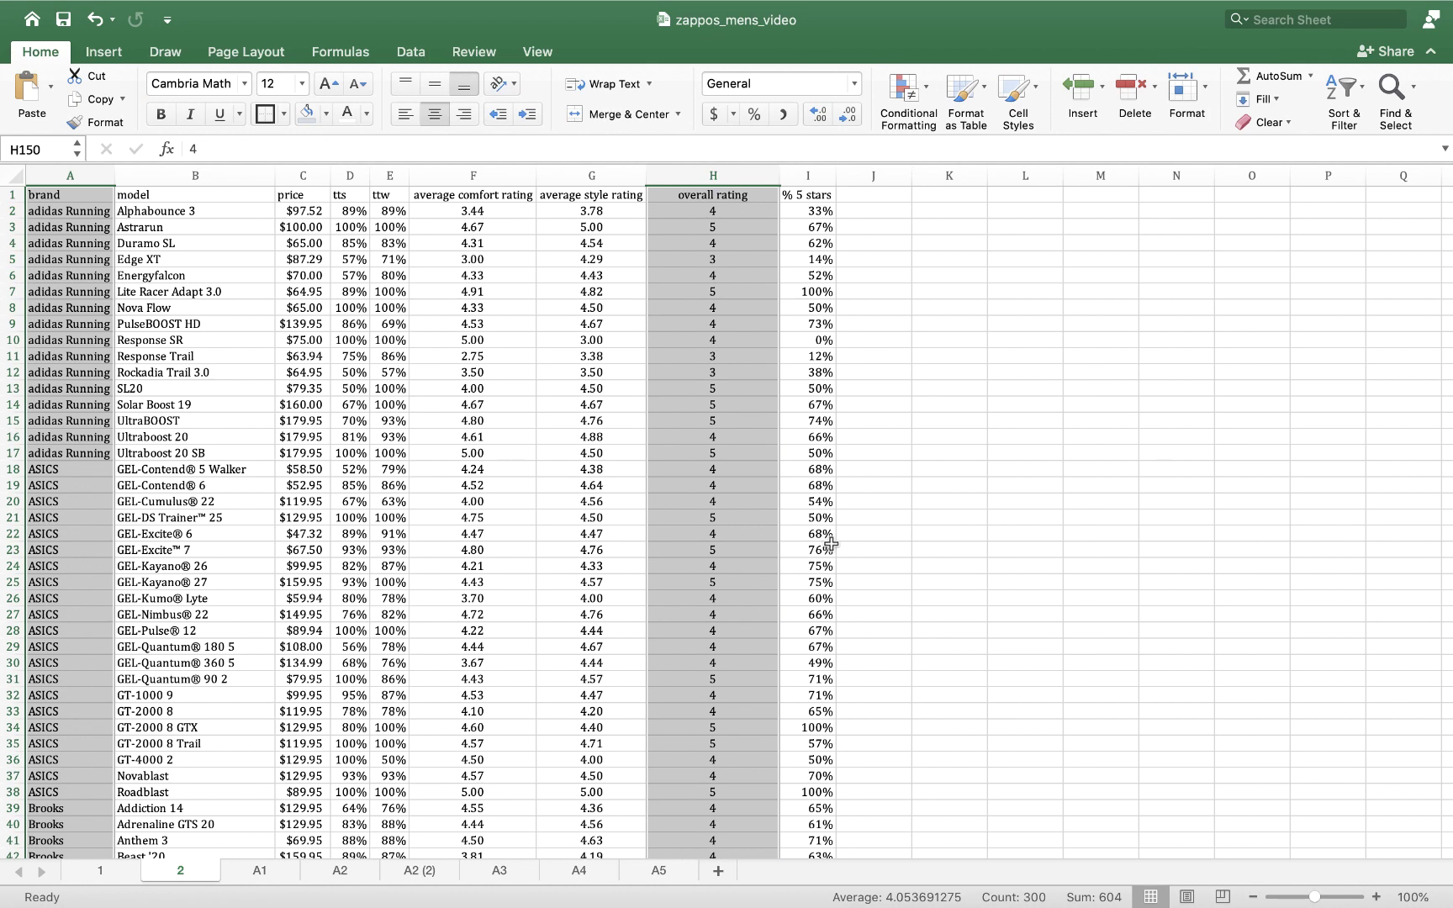
click(488, 874)
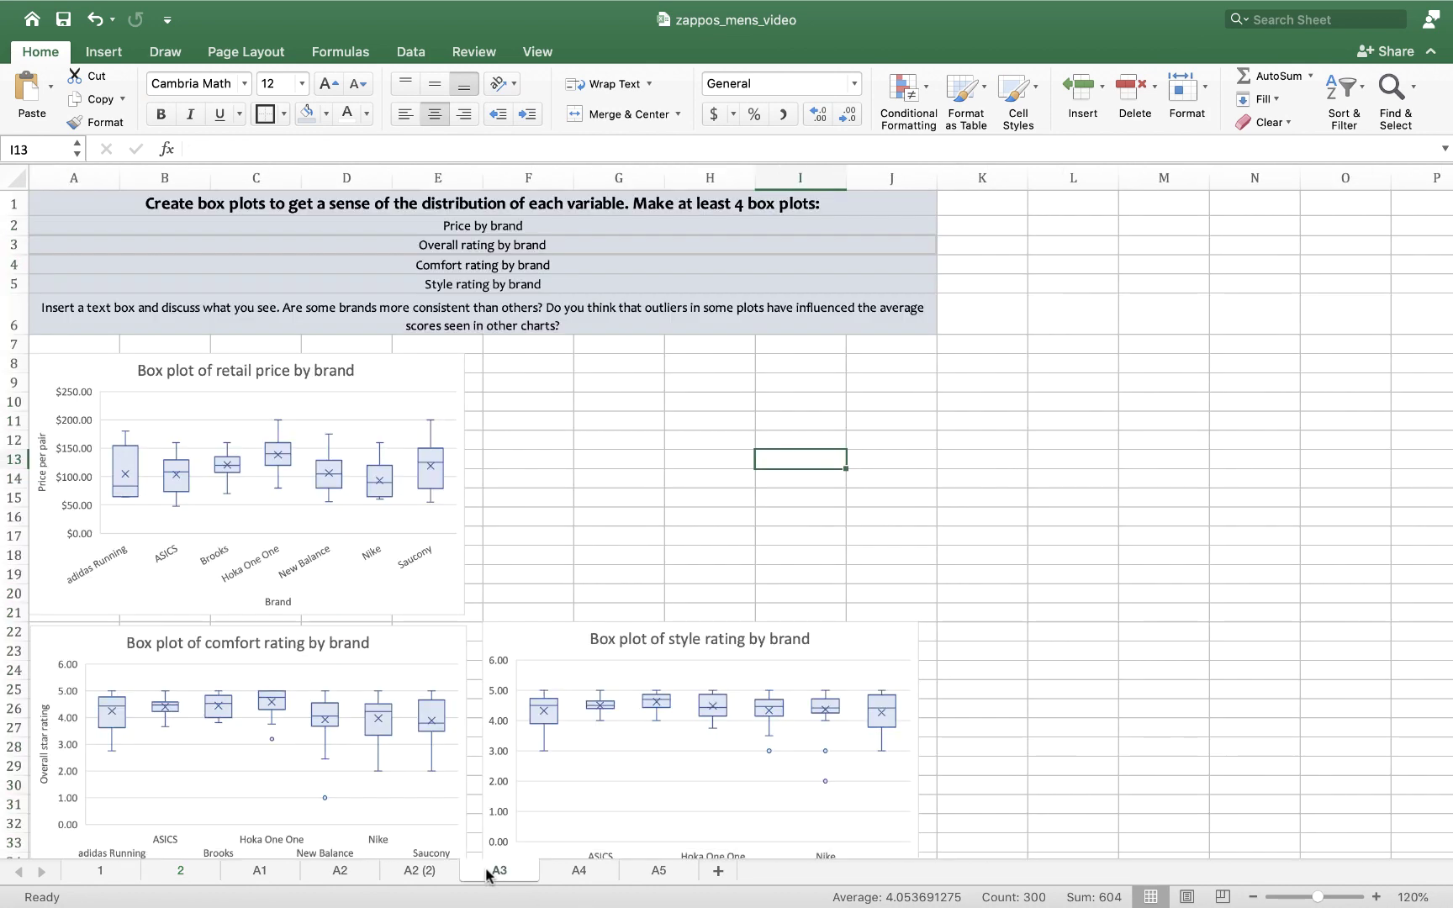
click(537, 364)
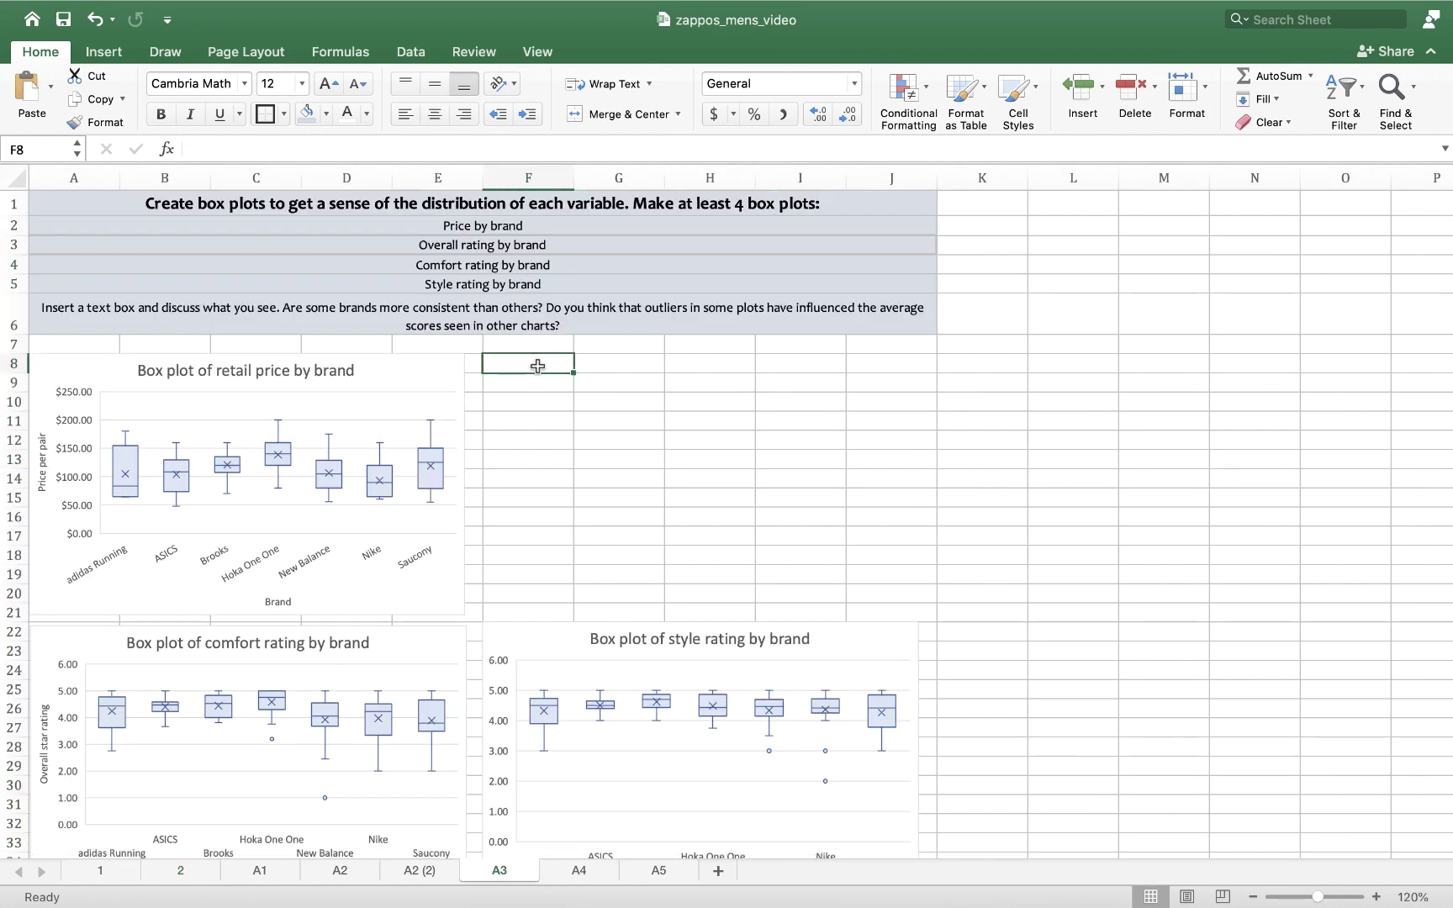
key(super+v)
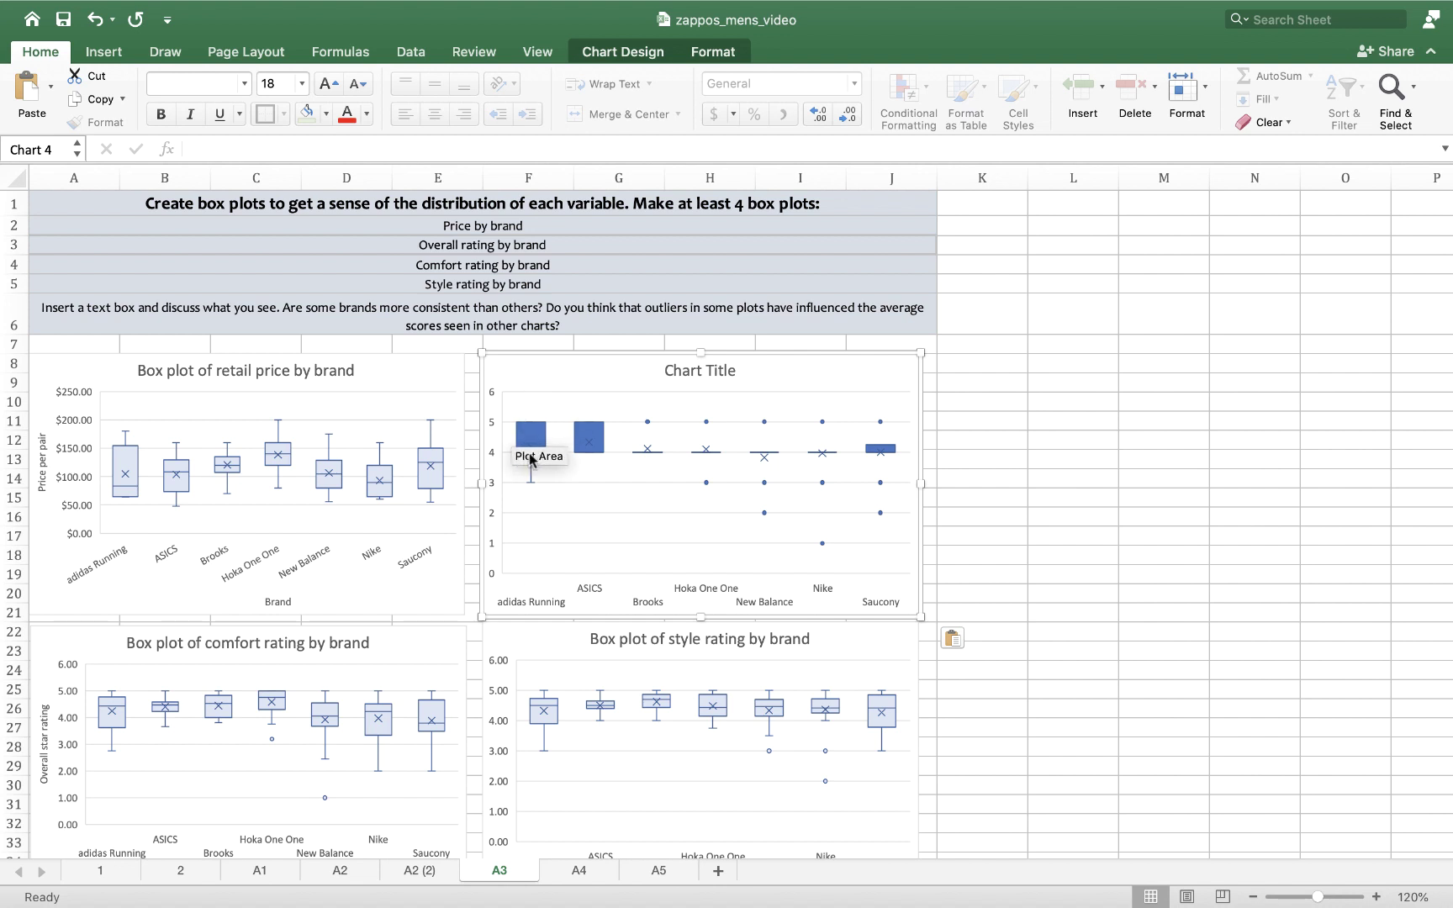
Fill the boxes of the overall rating chart with the solid theme color Blue, Accent 1, Lighter 80%.
mouse_move(593, 443)
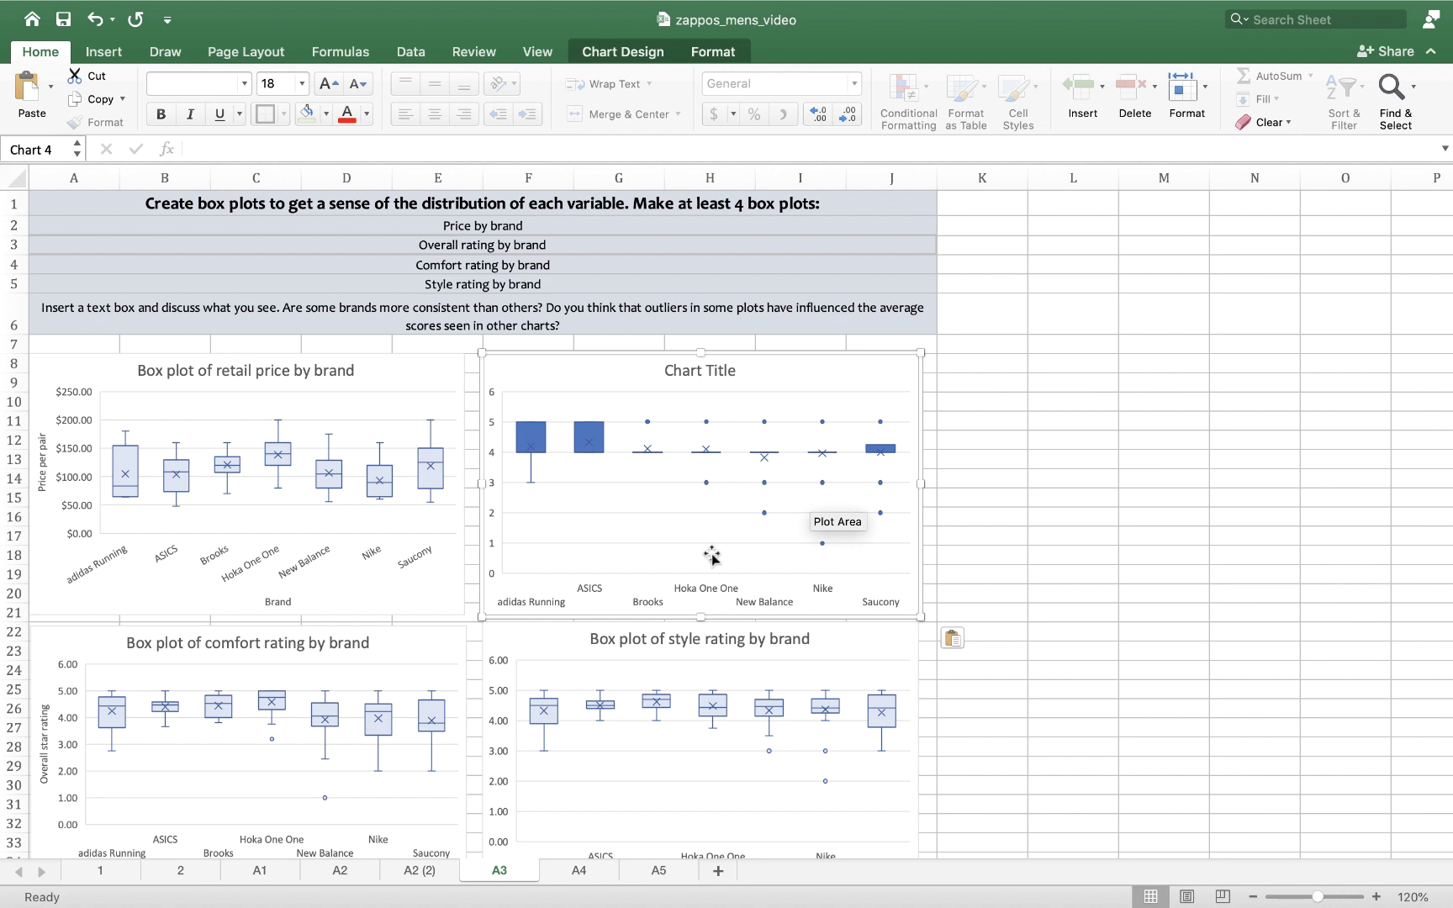
mouse_move(527, 439)
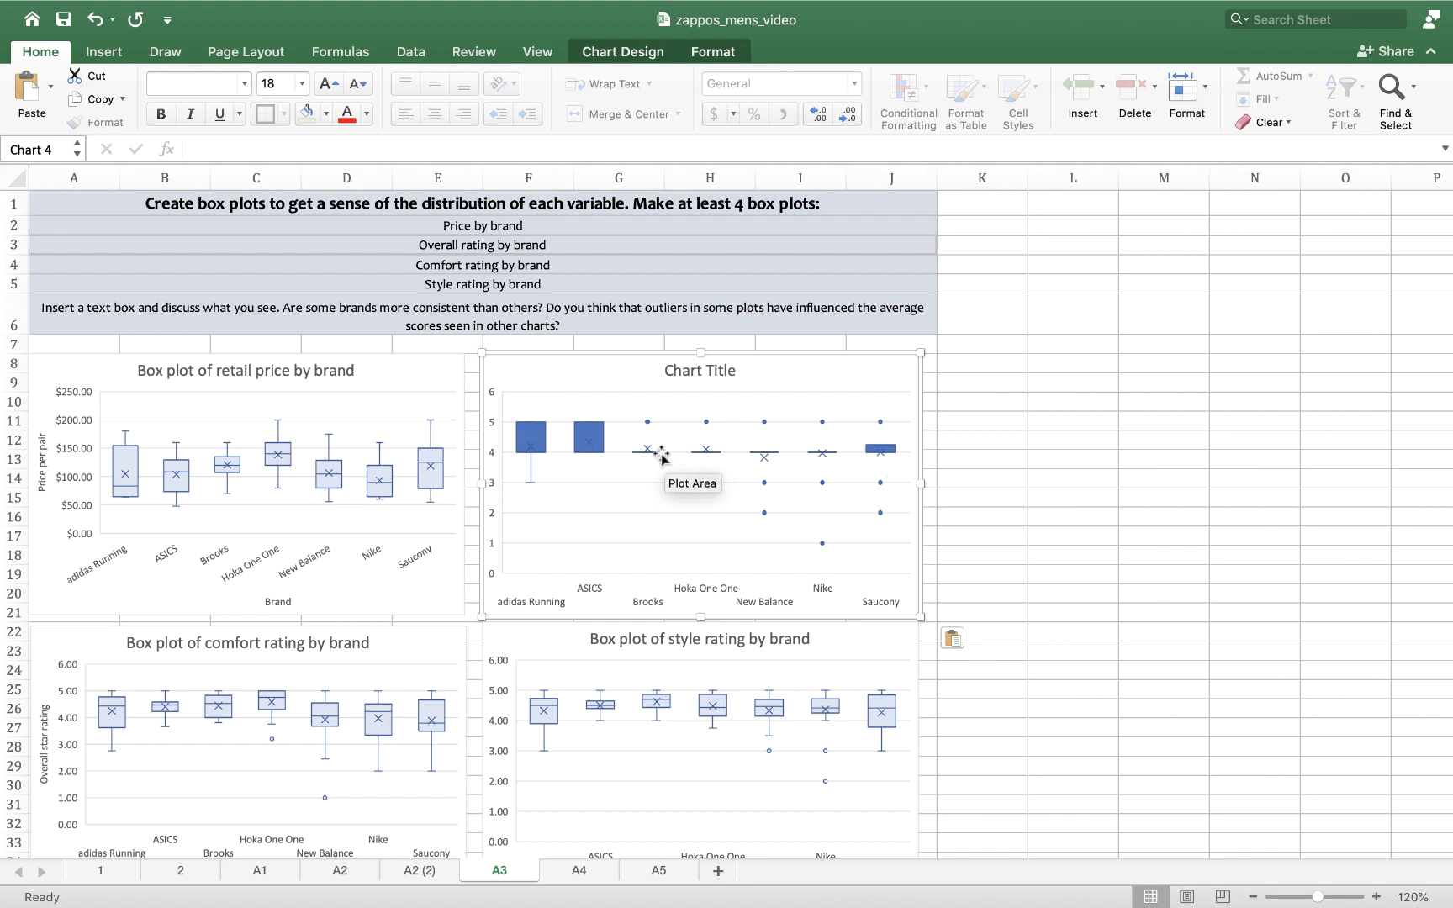
click(533, 438)
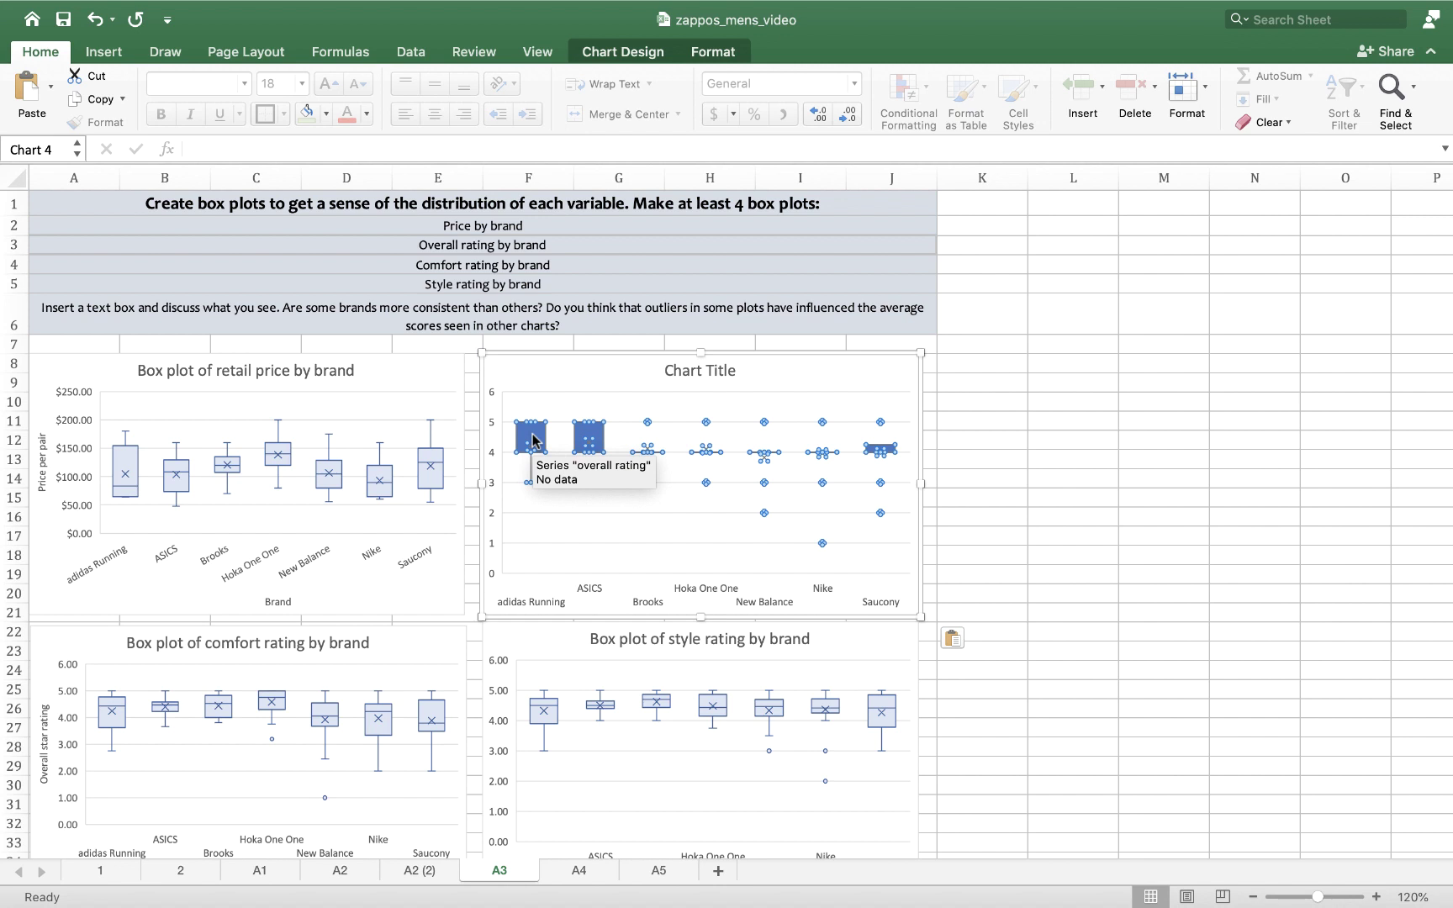
right_click(533, 439)
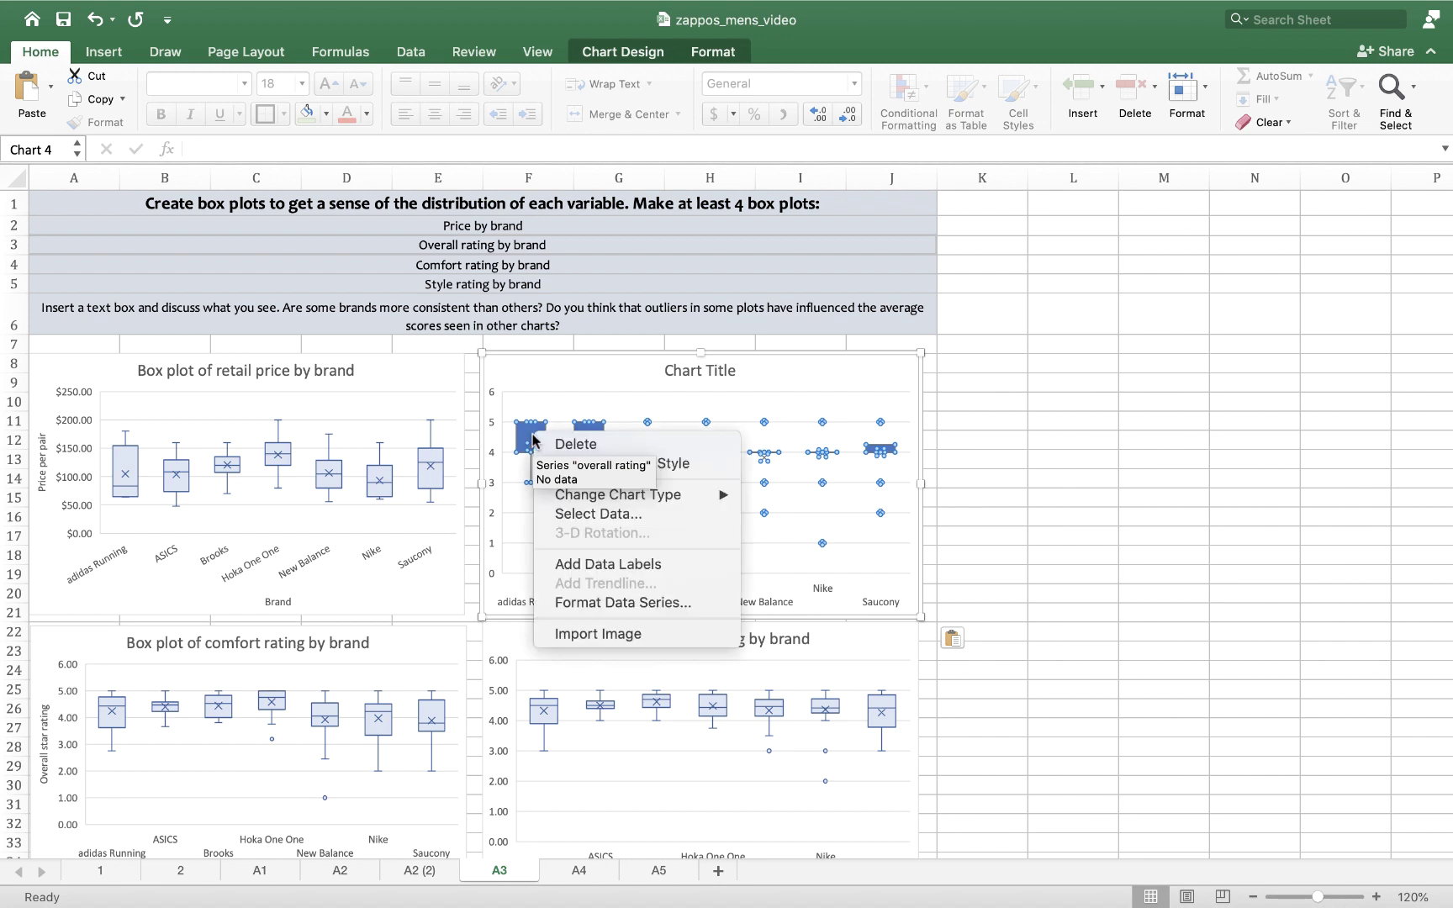
click(603, 602)
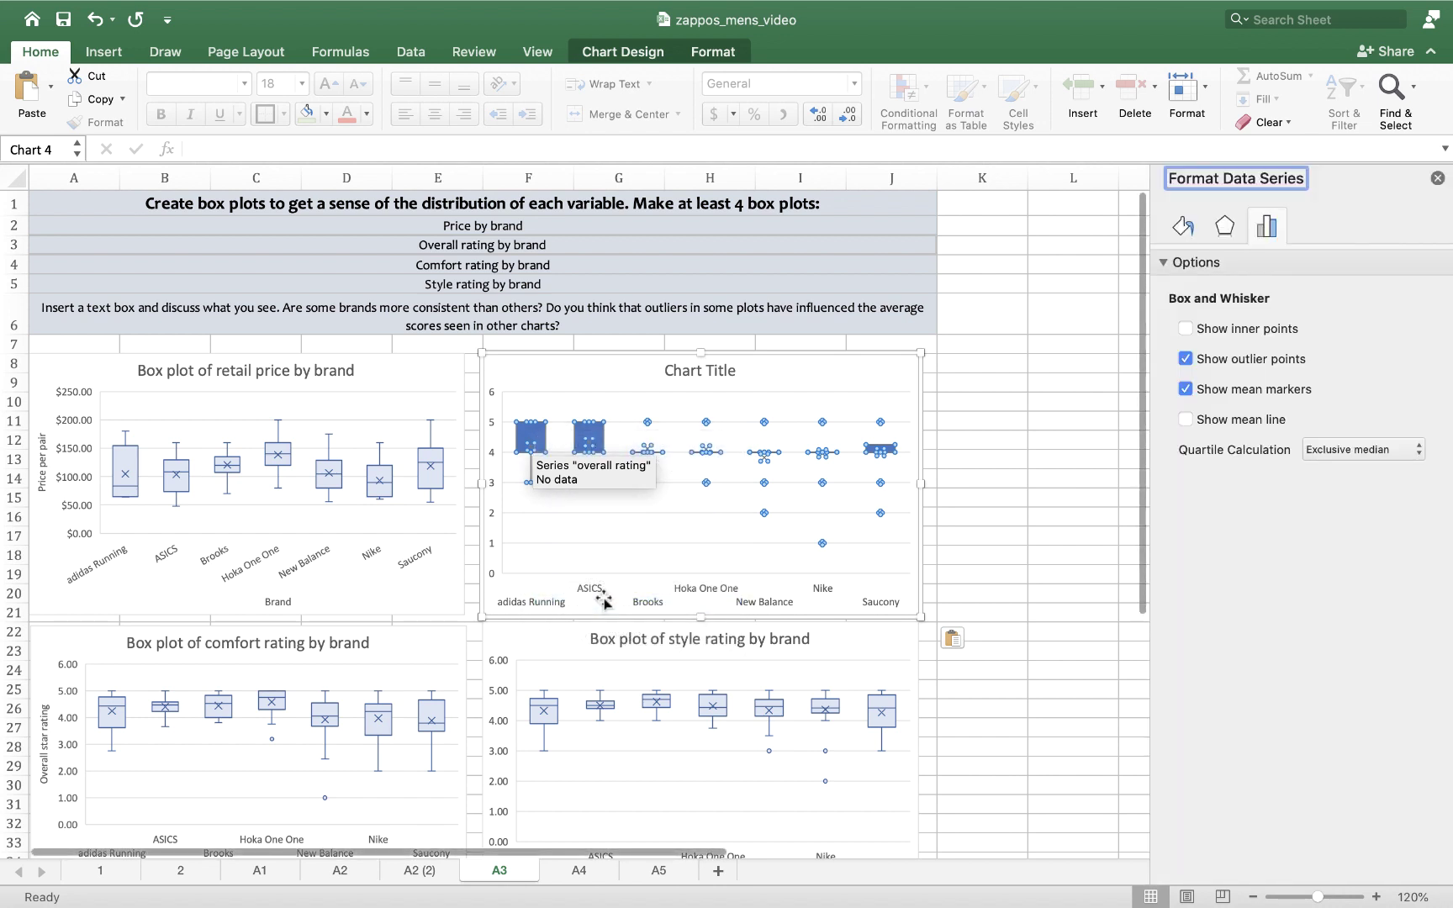
click(1187, 226)
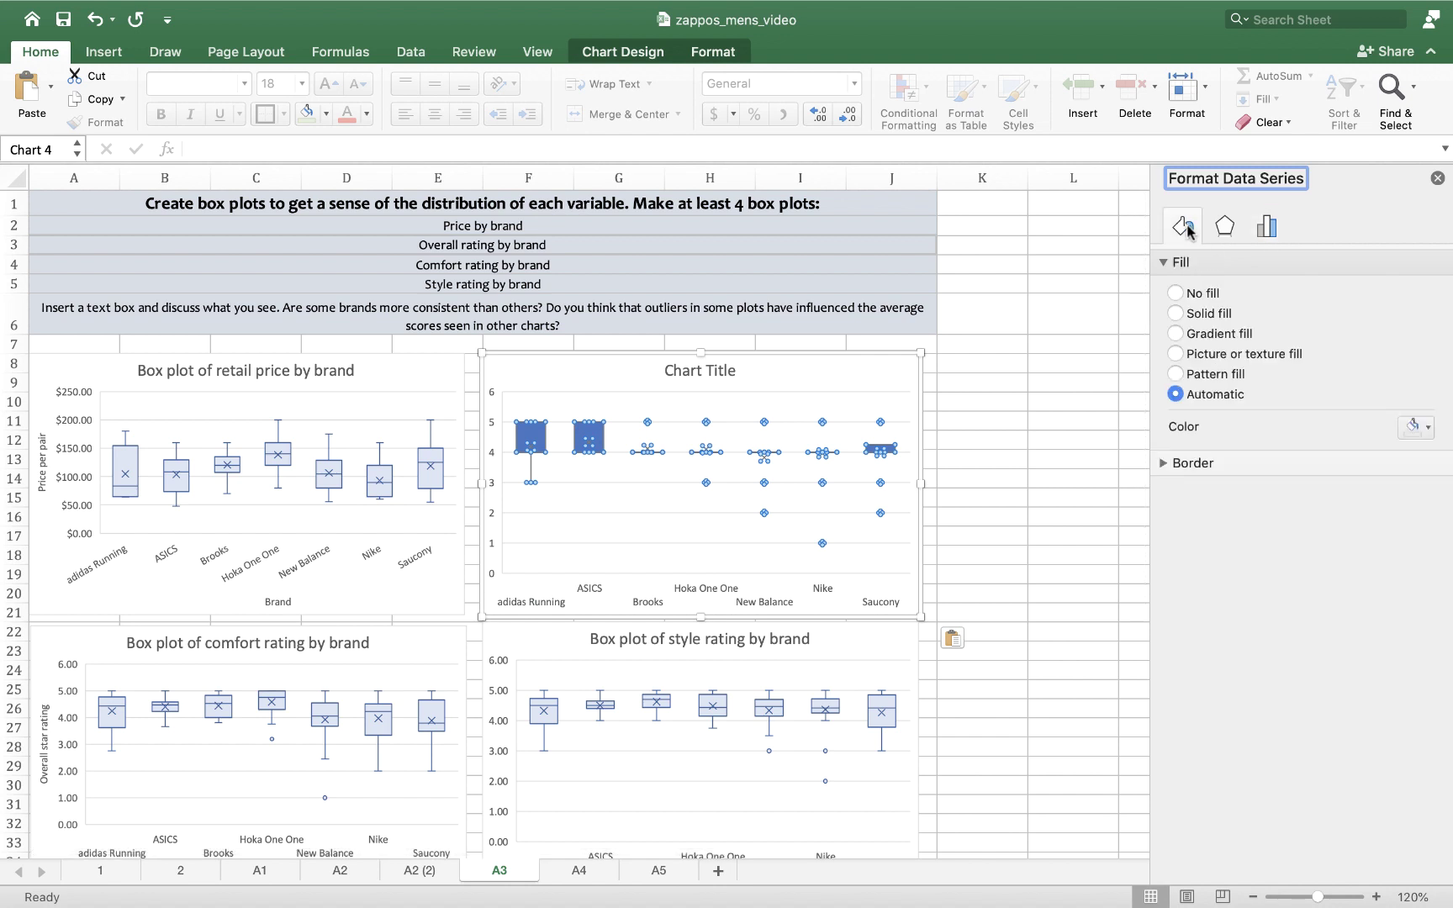
click(1426, 429)
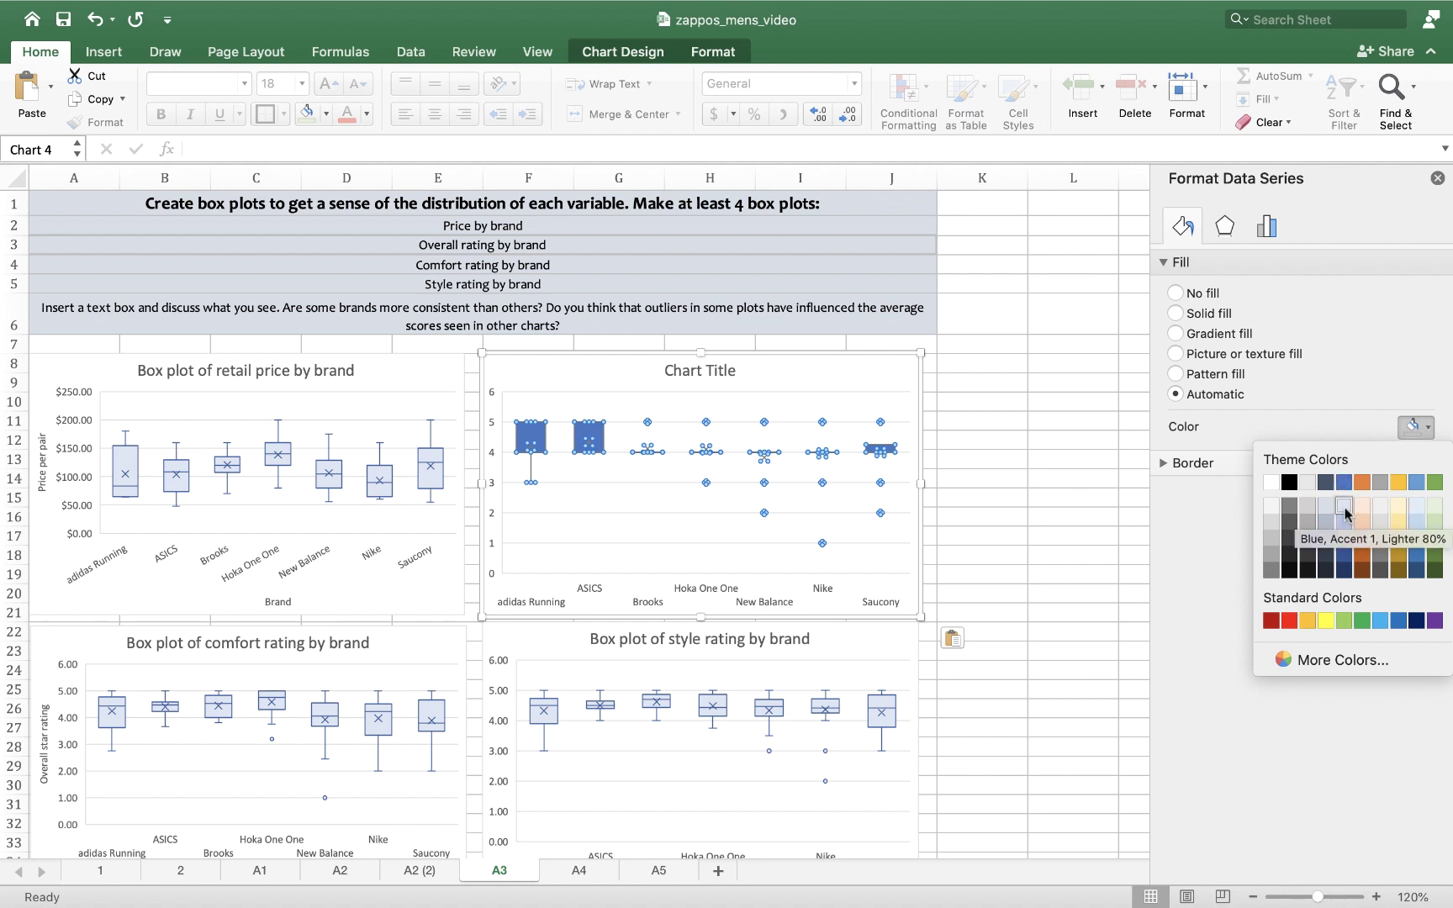
click(1344, 510)
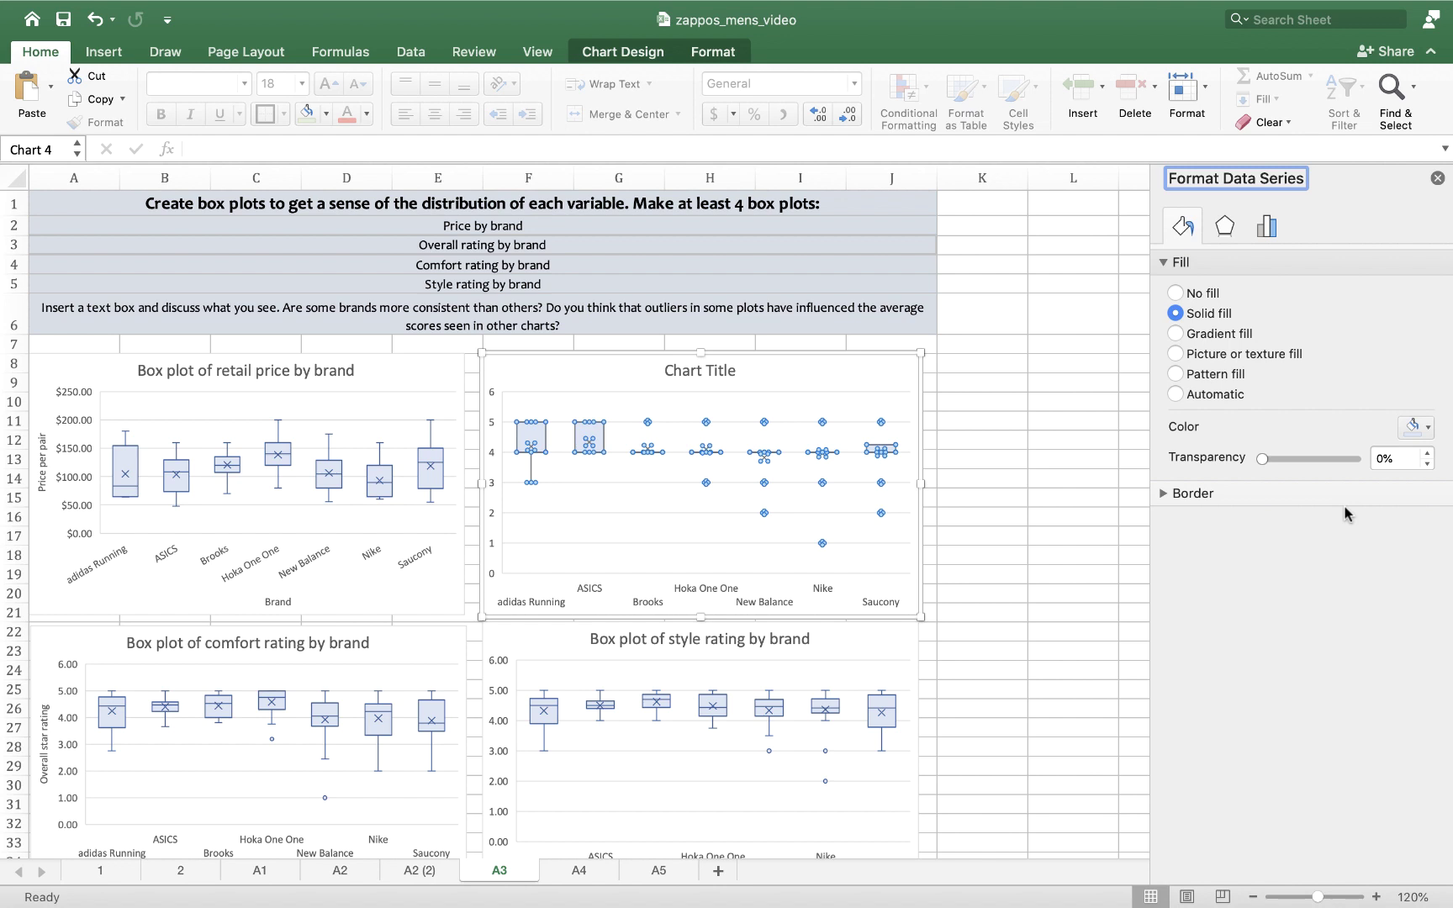
click(1043, 535)
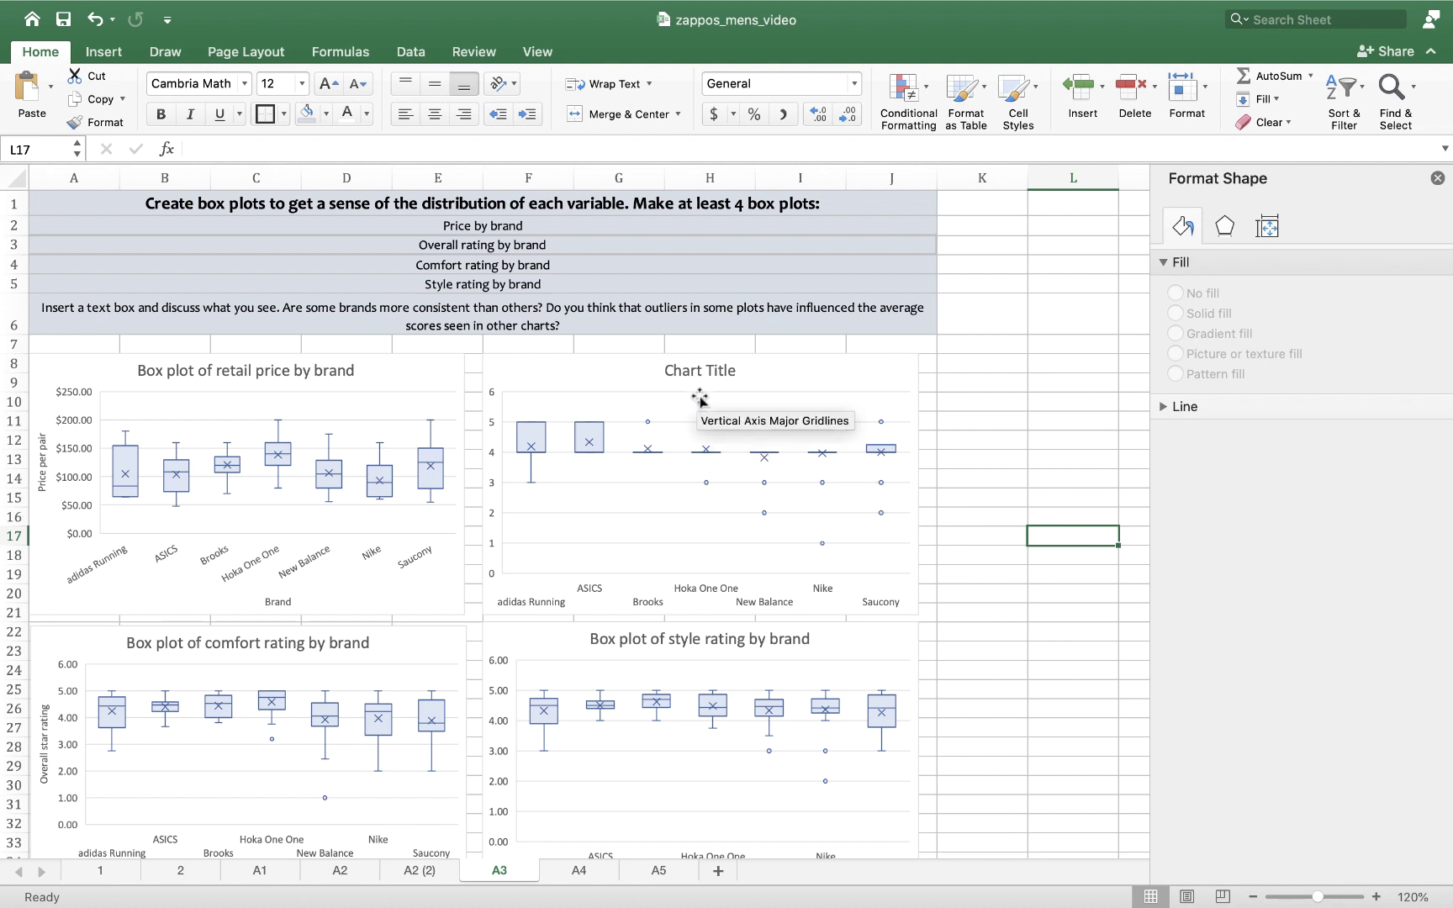
Change the overall rating chart's title to "Box plot of overall rating by brand".
click(685, 377)
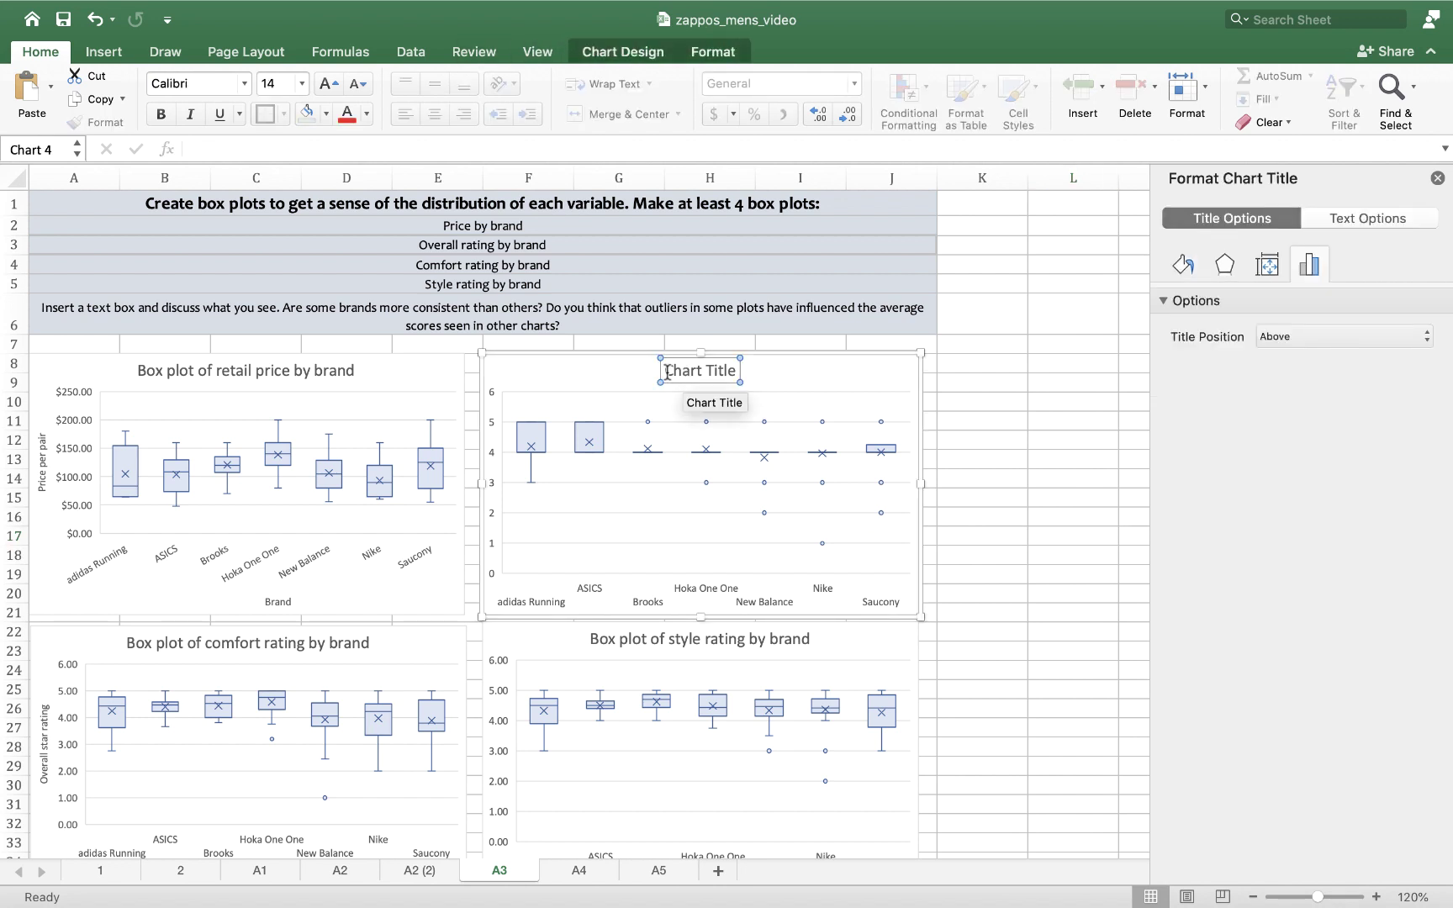
drag(665, 370, 732, 367)
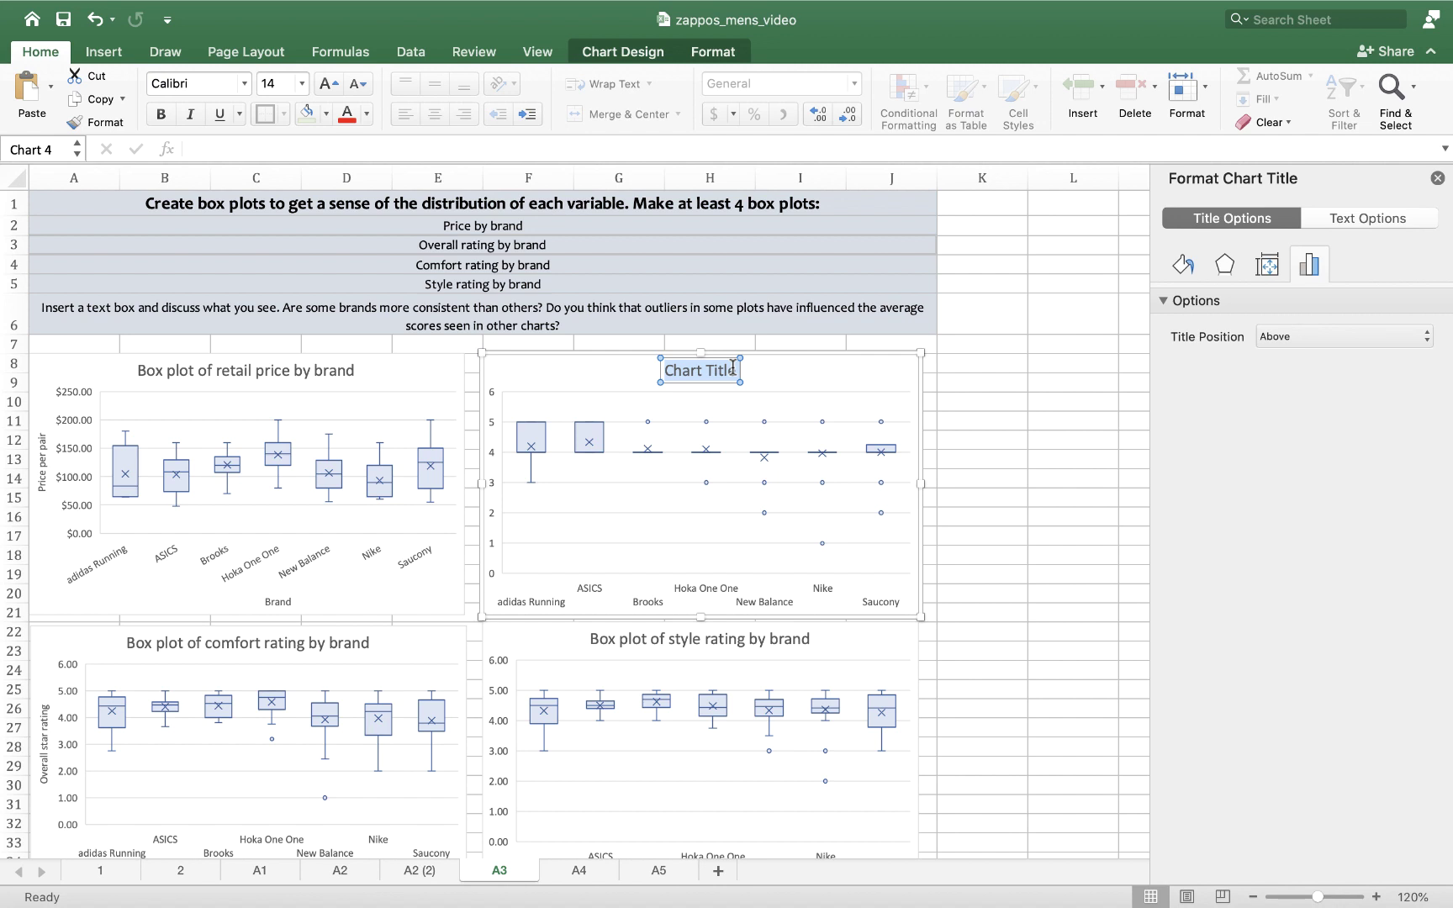
text(Box plo)
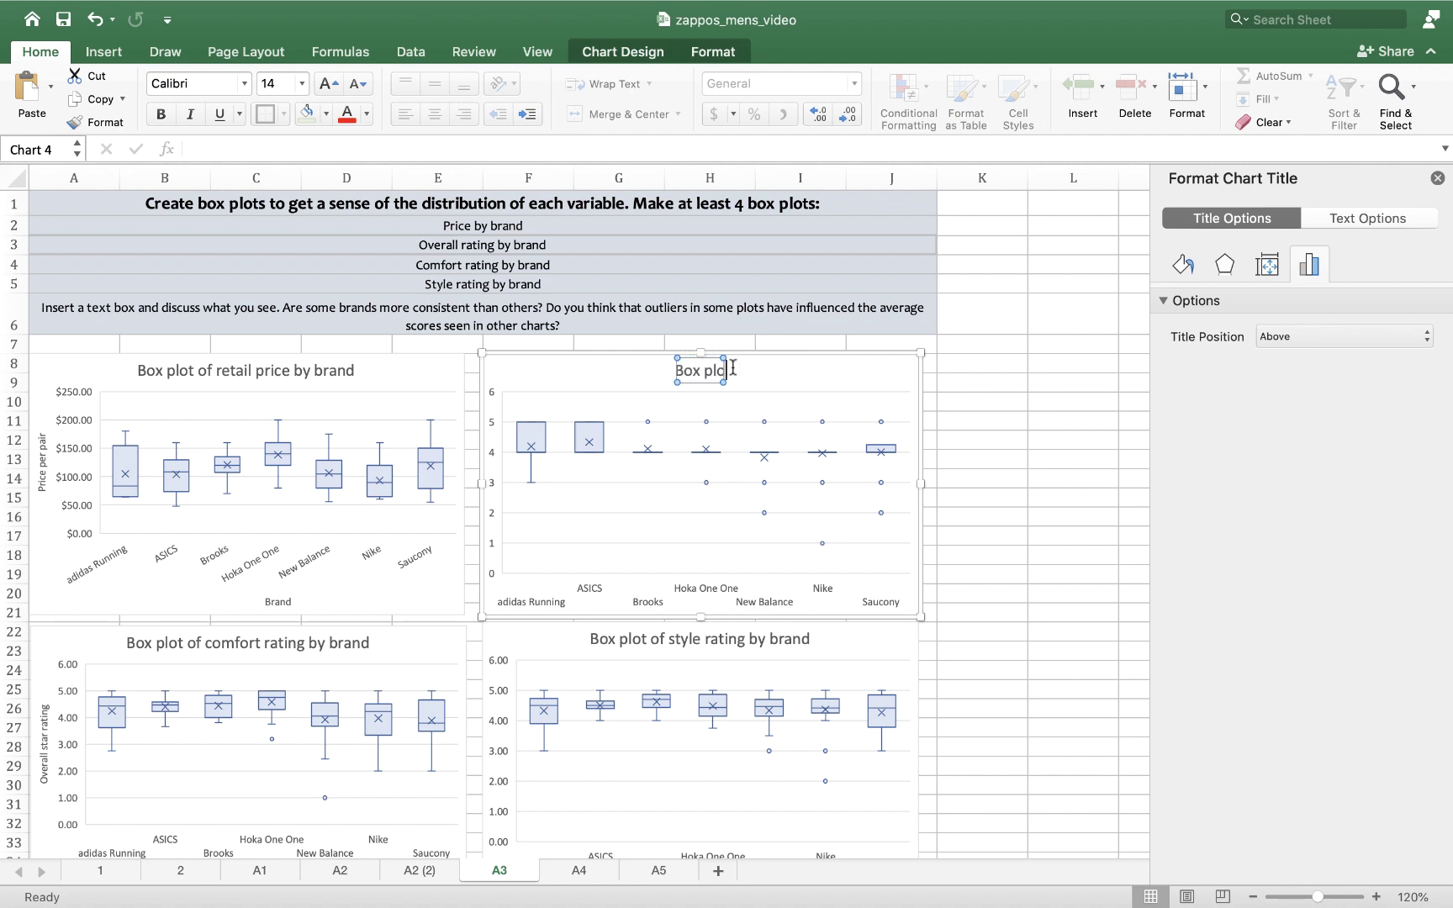
text(t of ov)
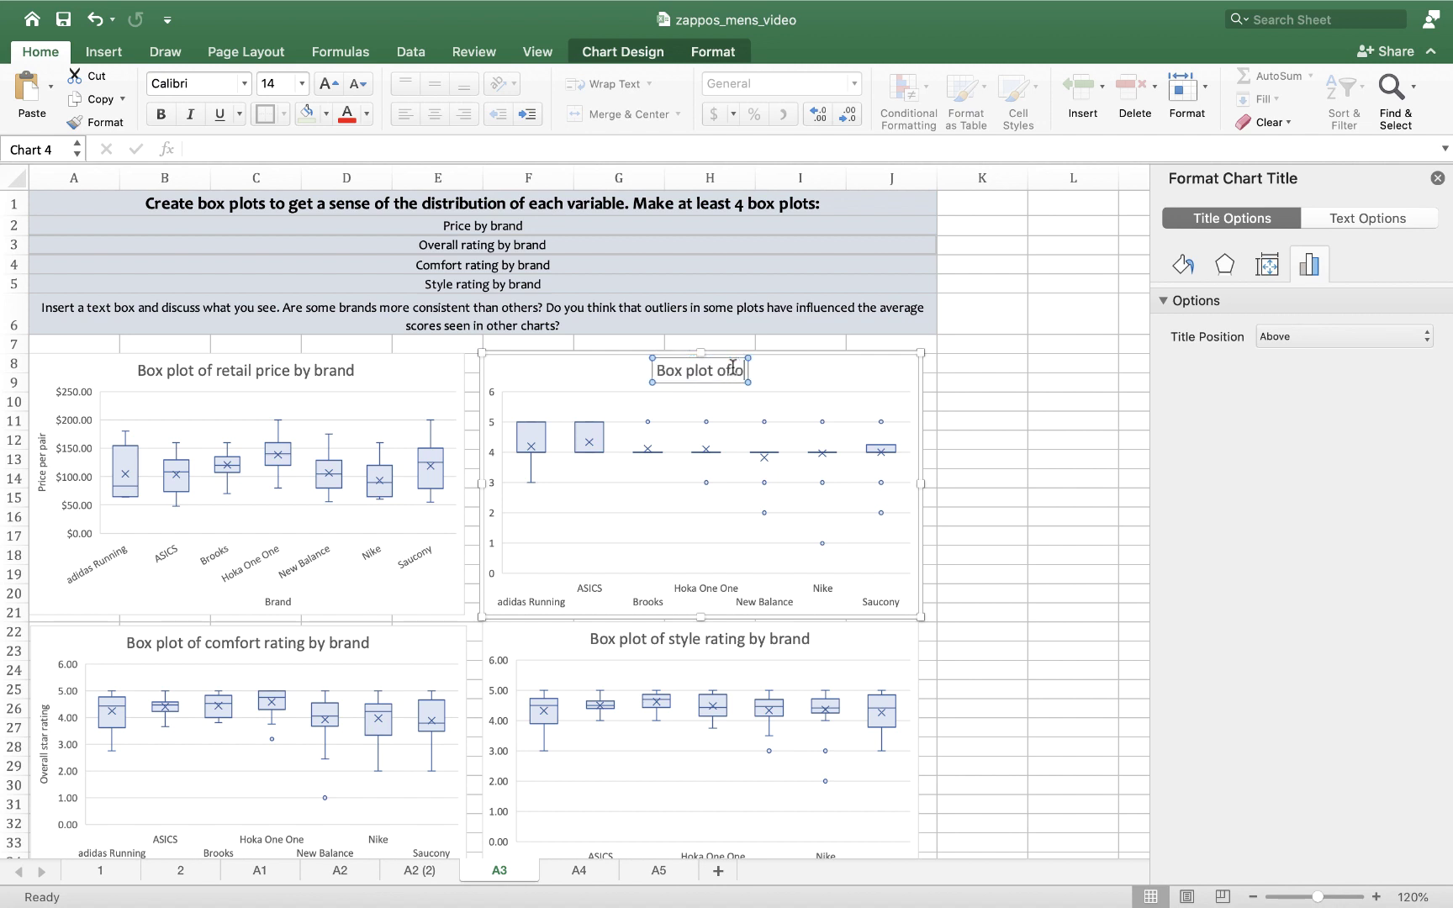
text(erall)
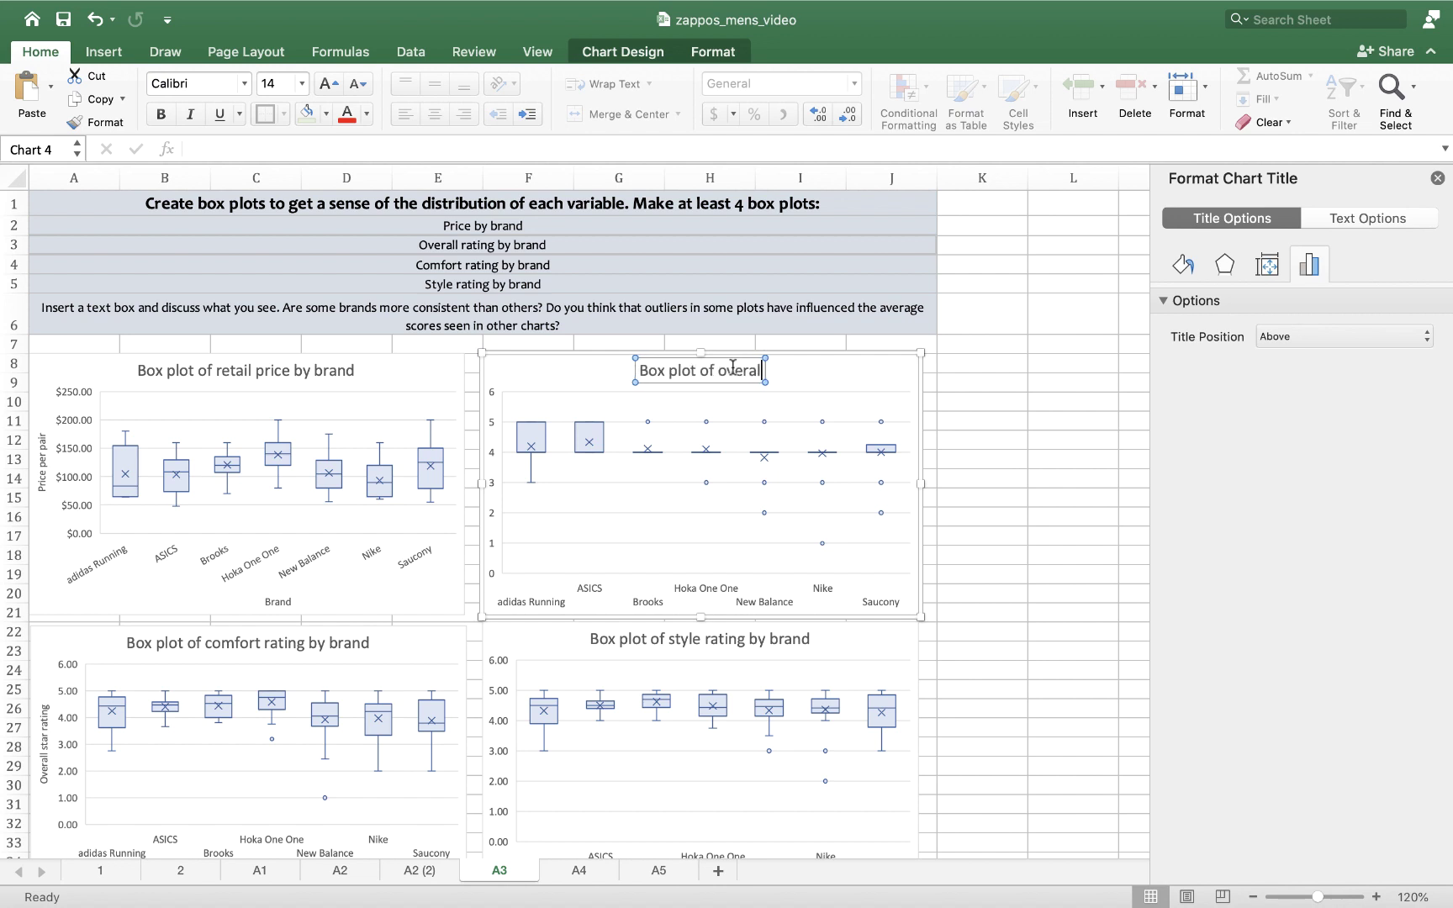
text( rating by b)
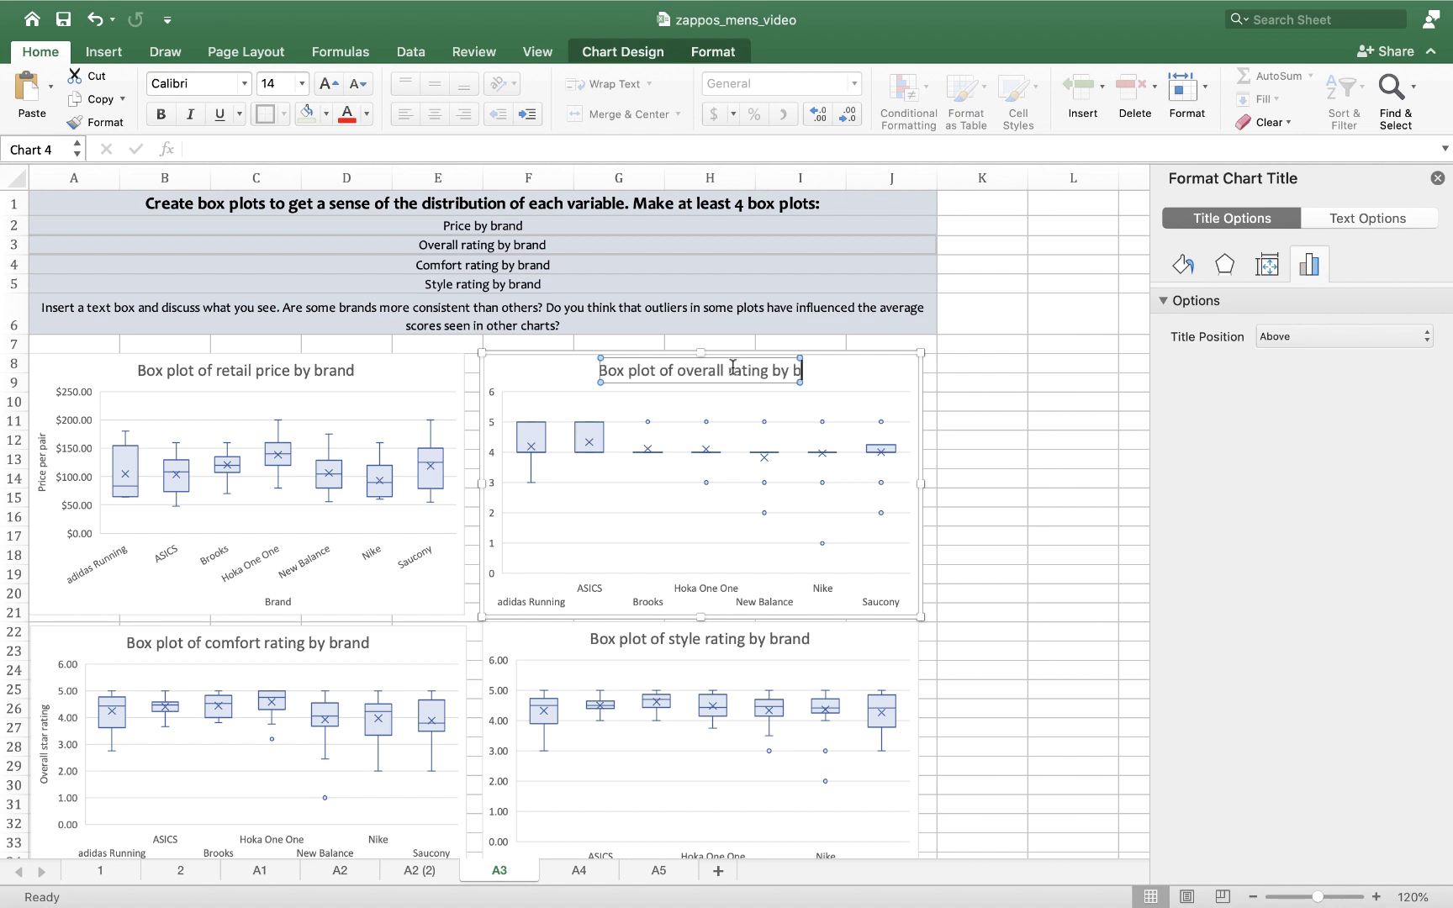
text(rand)
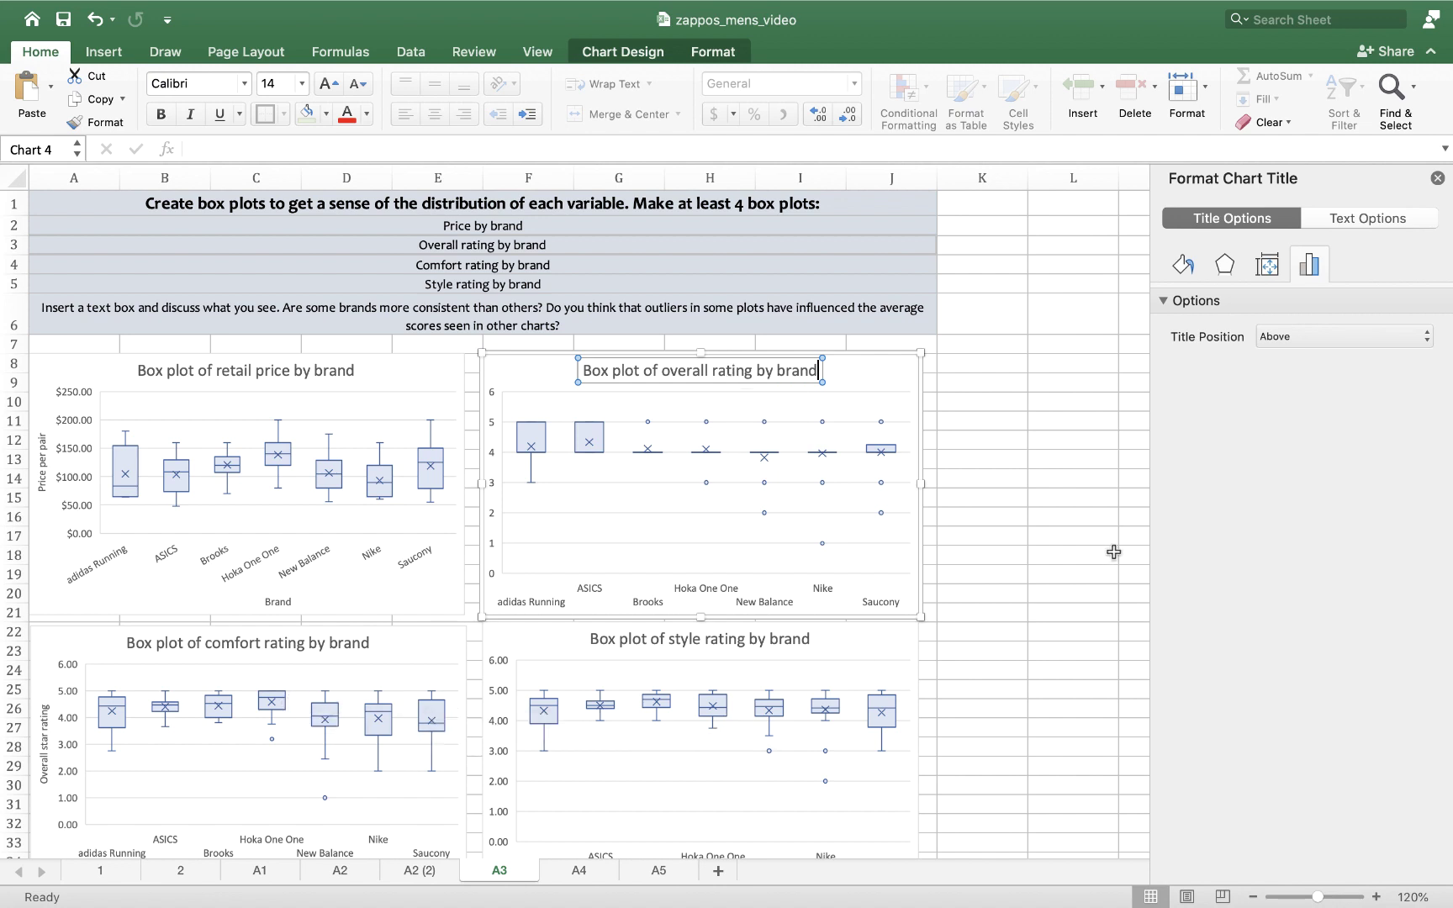
click(1072, 536)
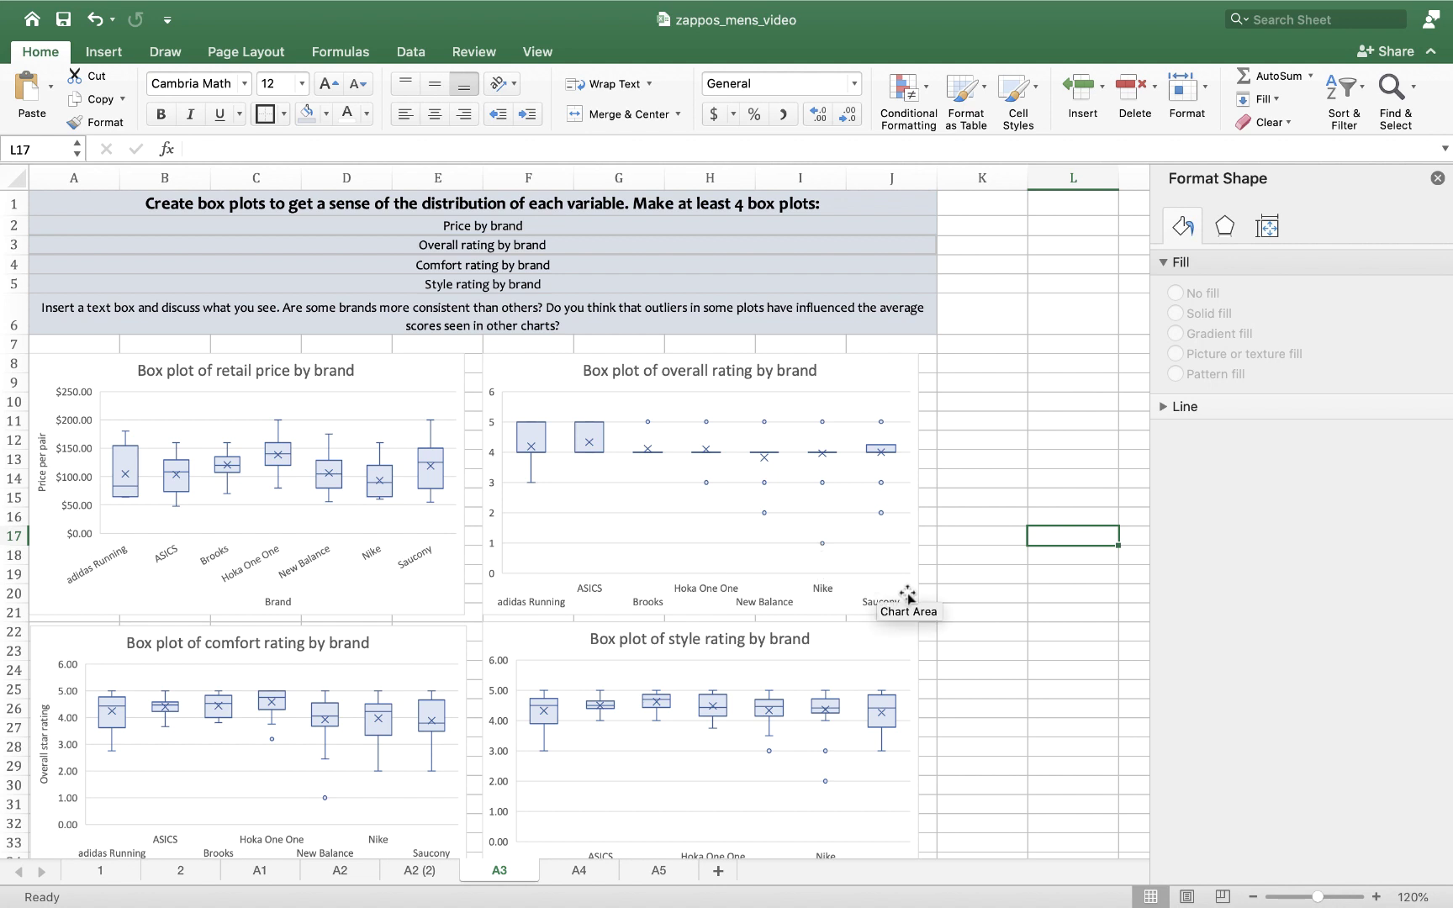
Close the formatting pane and insert an empty text box beside the box plots, covering about columns K to M, rows 8 to 26.
mouse_move(828, 455)
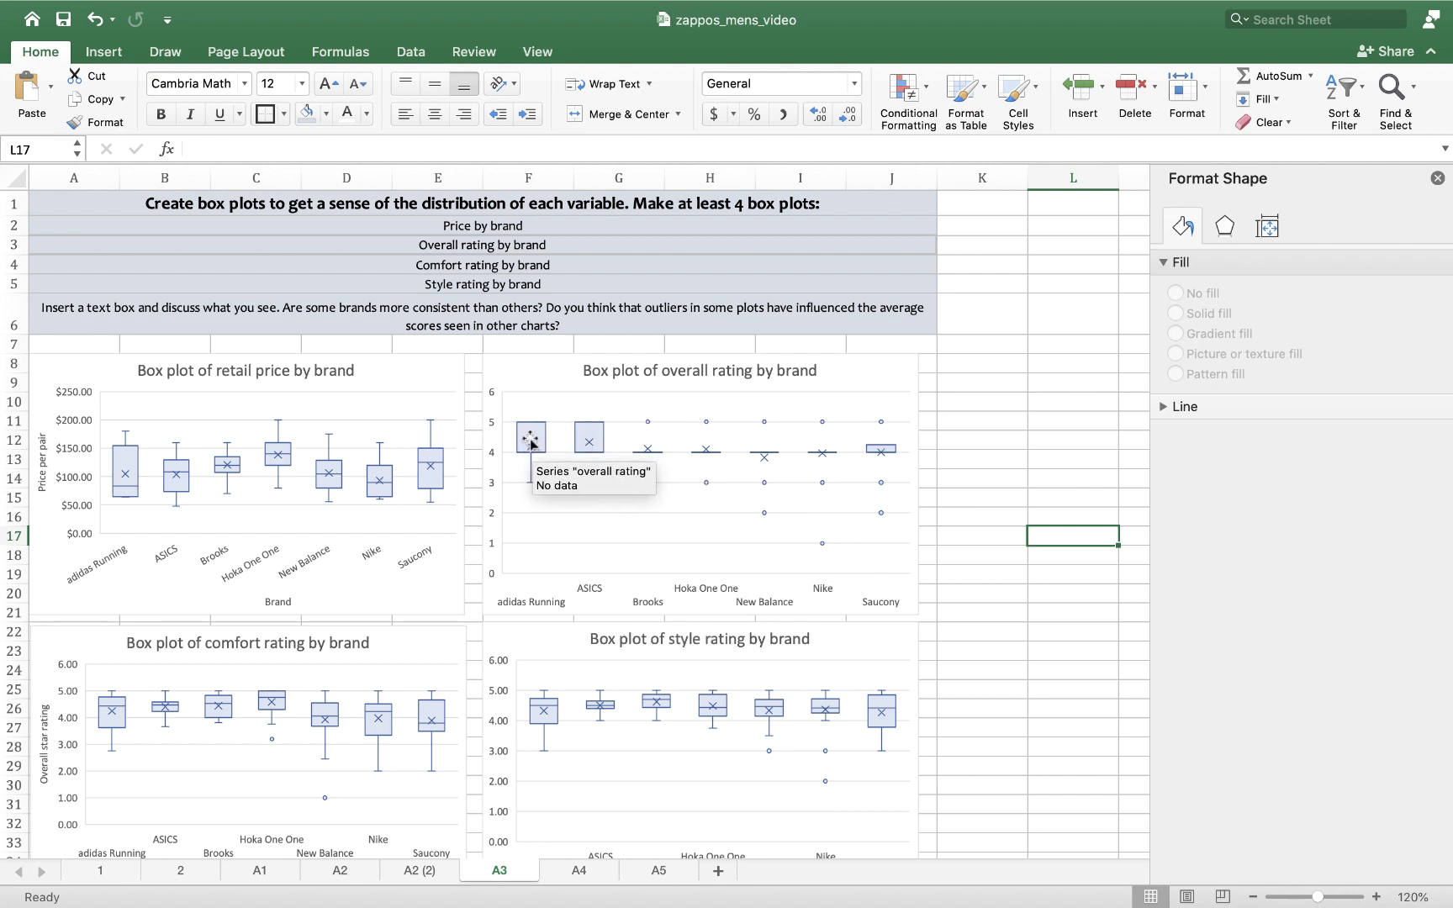
click(991, 564)
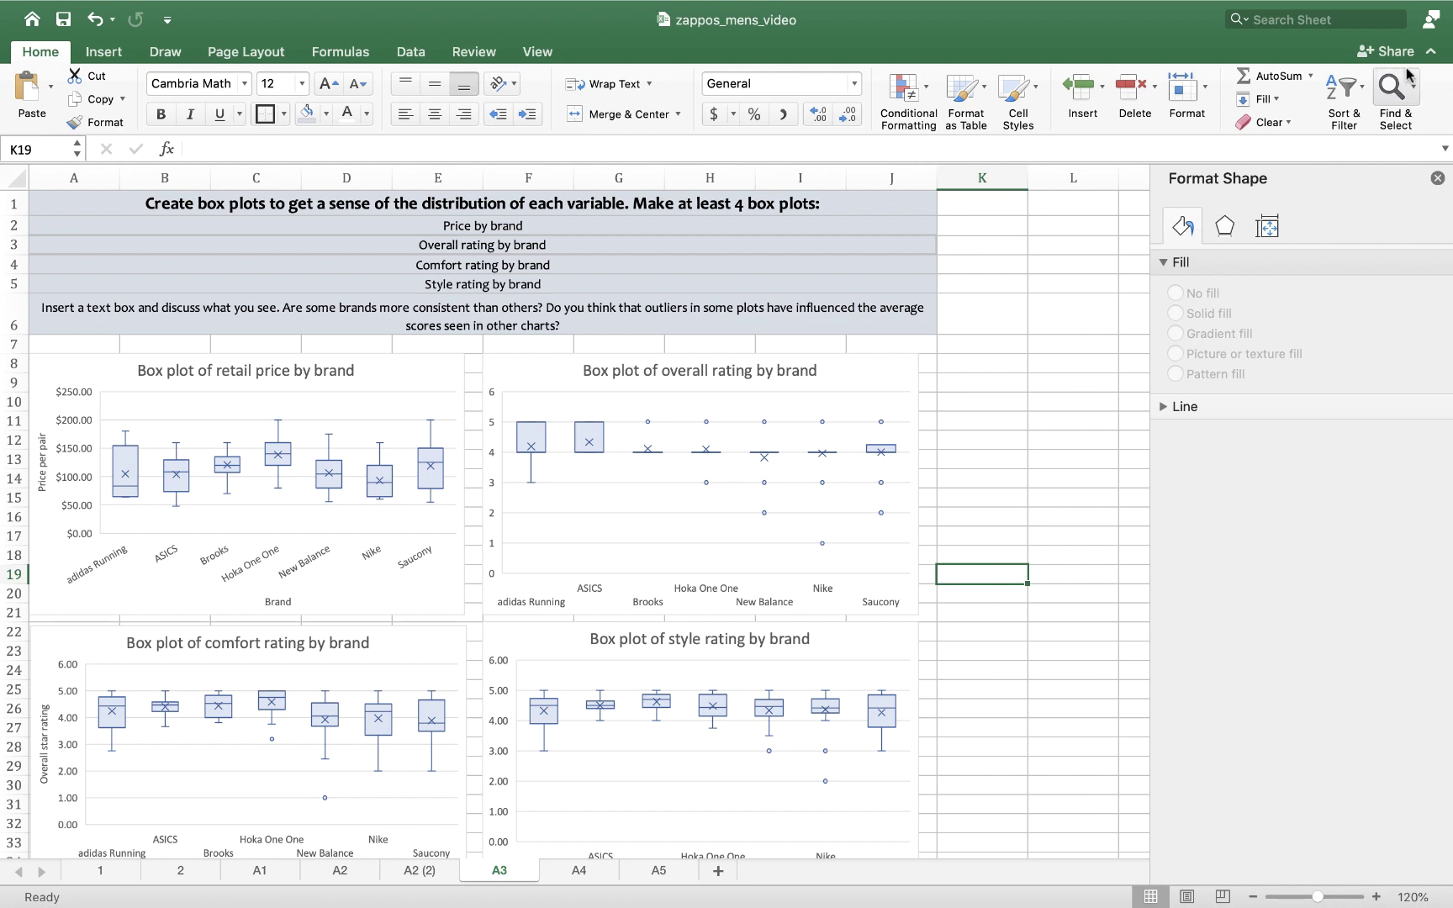
click(1437, 178)
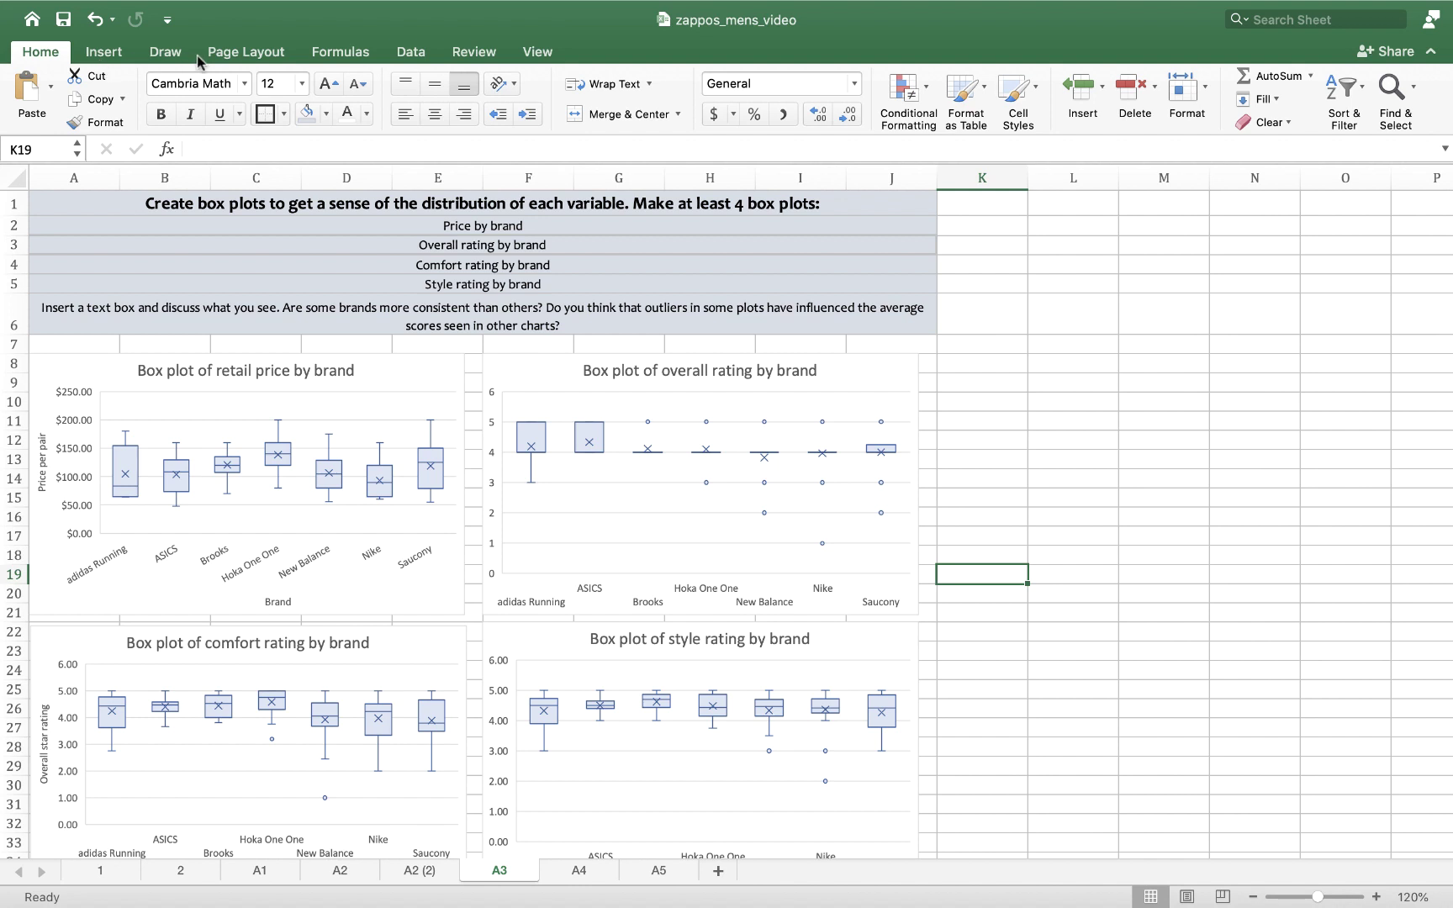
click(105, 55)
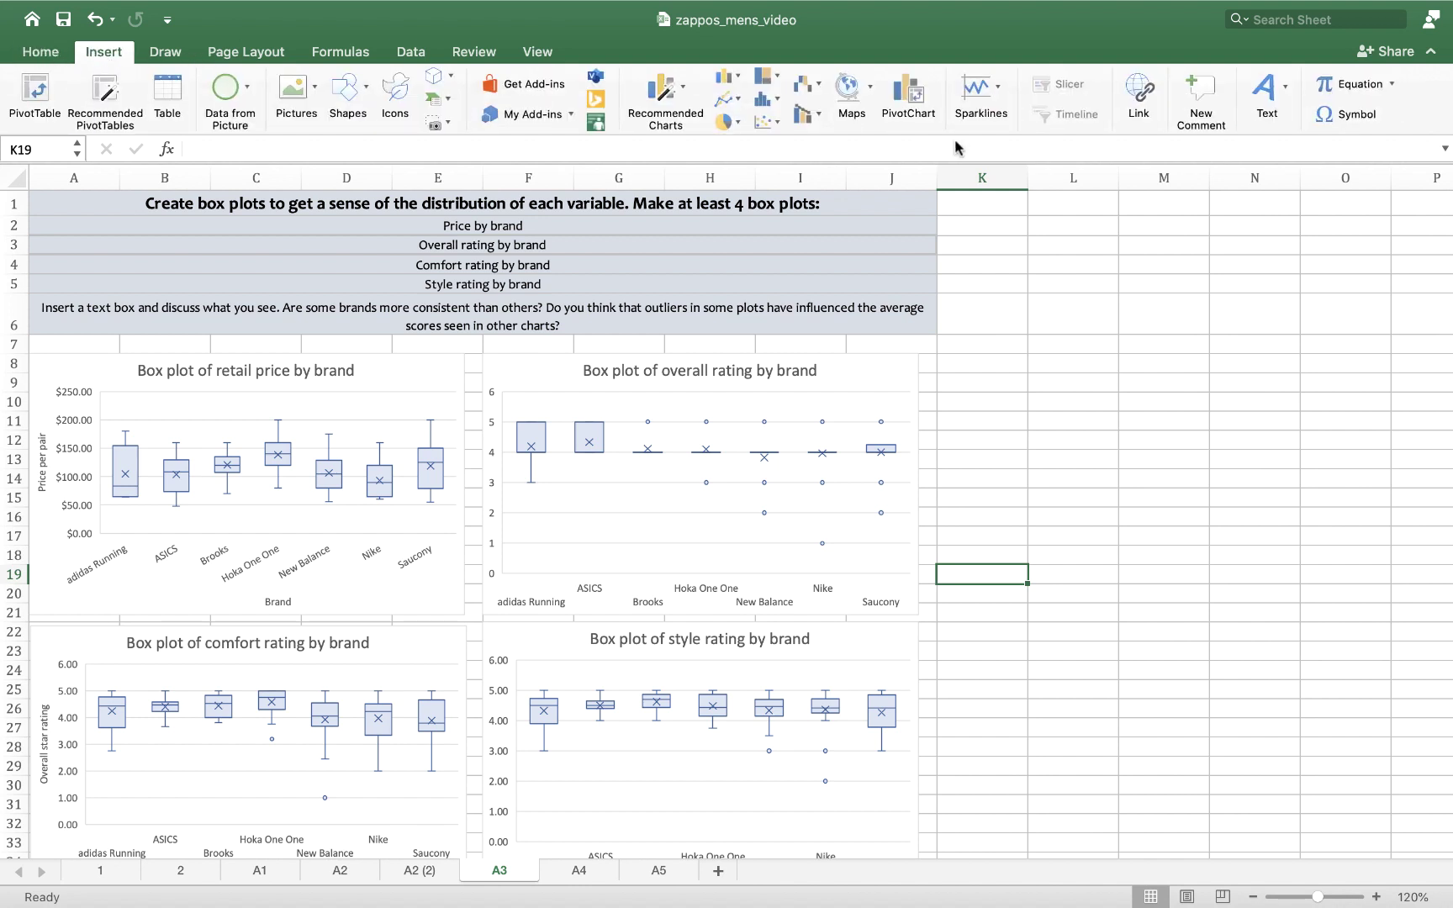
click(1280, 85)
click(1191, 161)
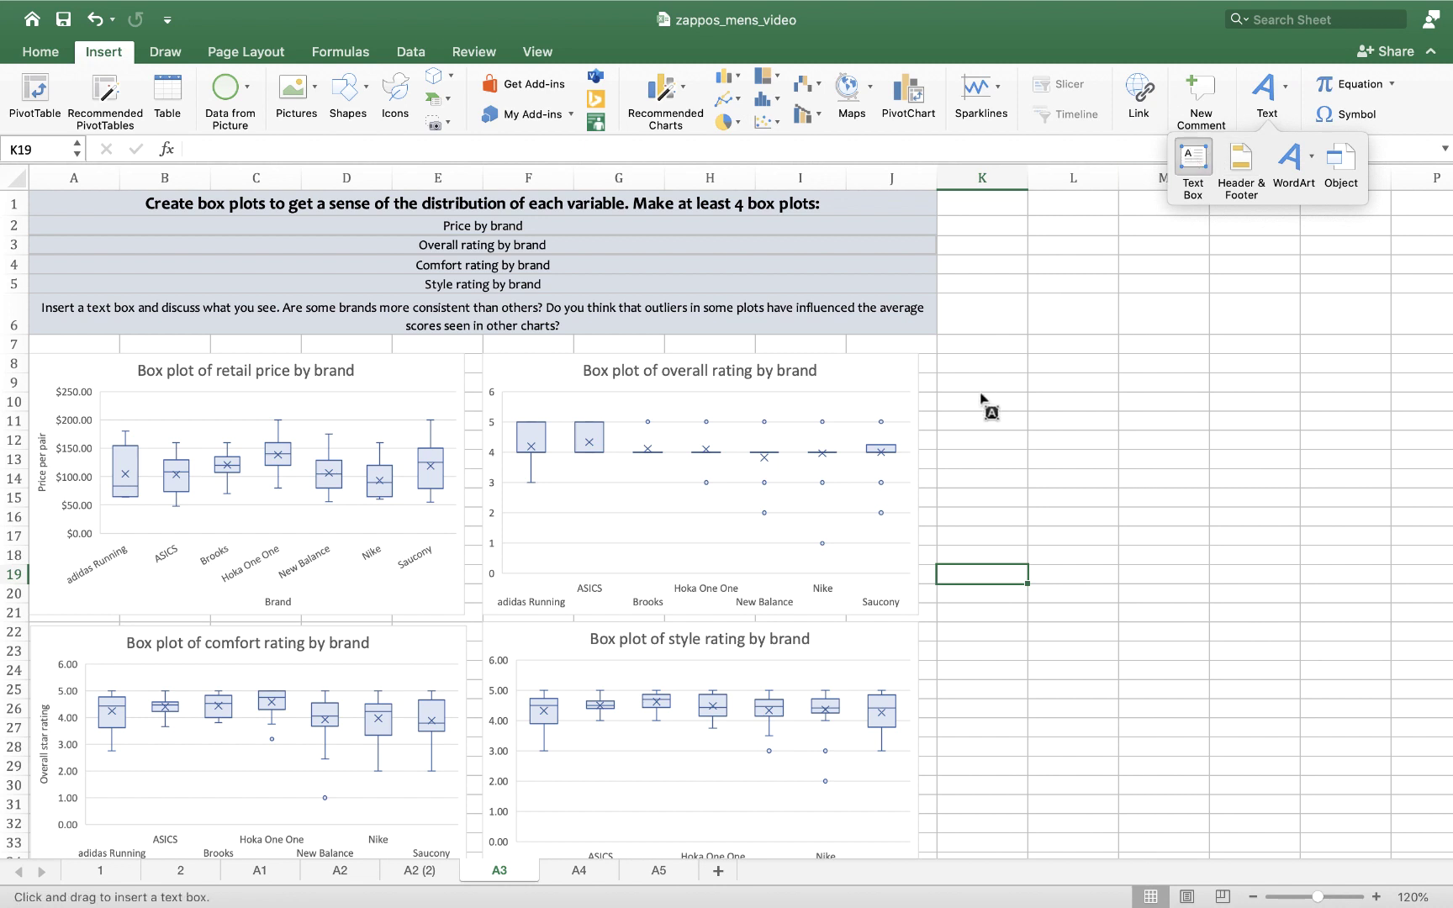
drag(945, 353, 1225, 717)
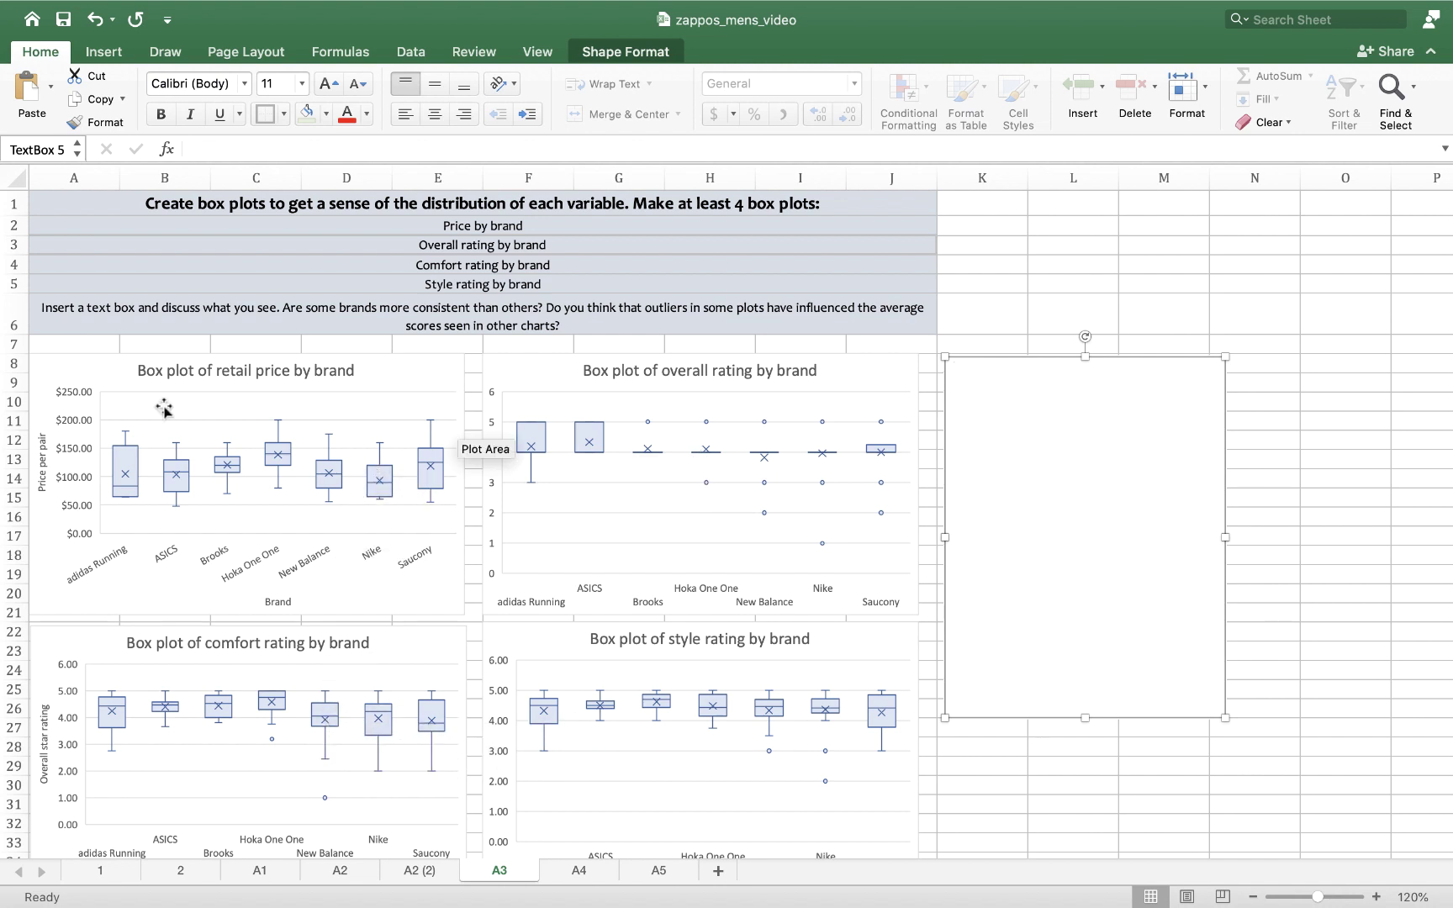
Examine the average price and shoe ratings column charts on sheet A2 and return to sheet A3.
click(340, 871)
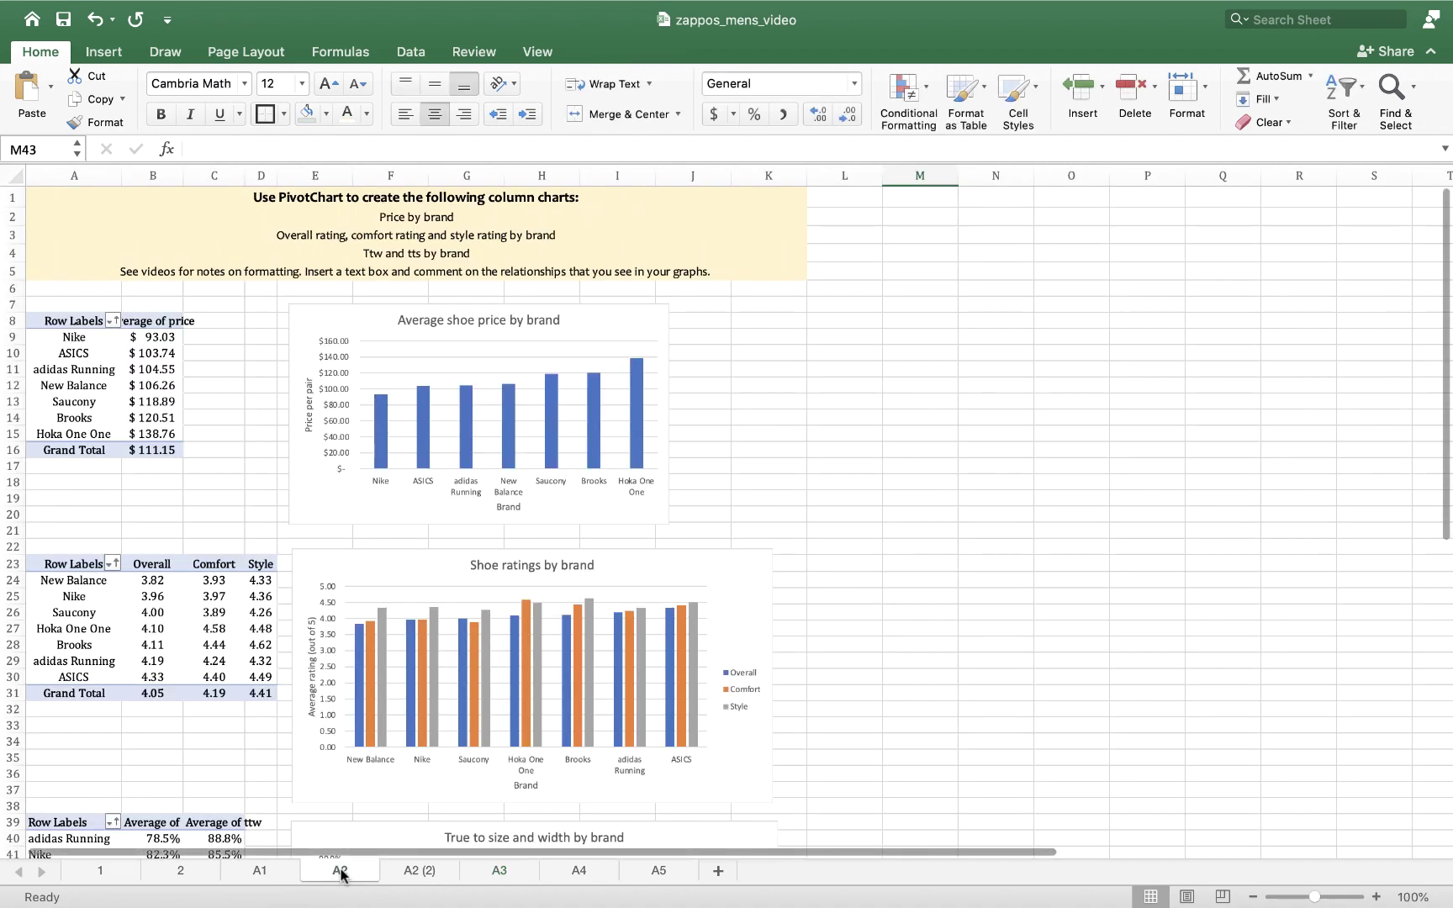
scroll(899, 601, down, 2)
scroll(898, 601, up, 2)
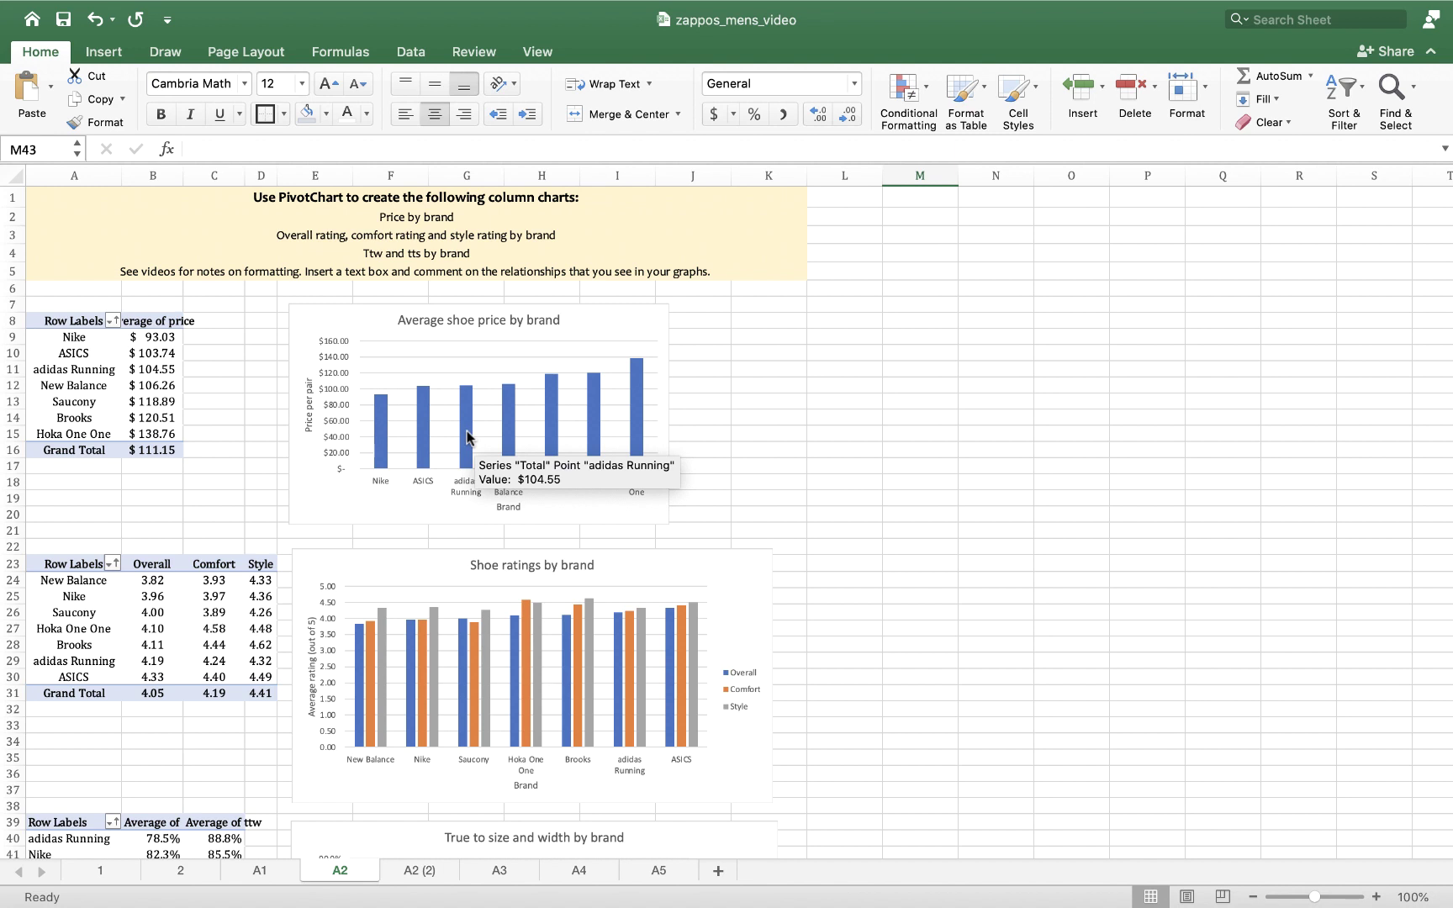
click(498, 871)
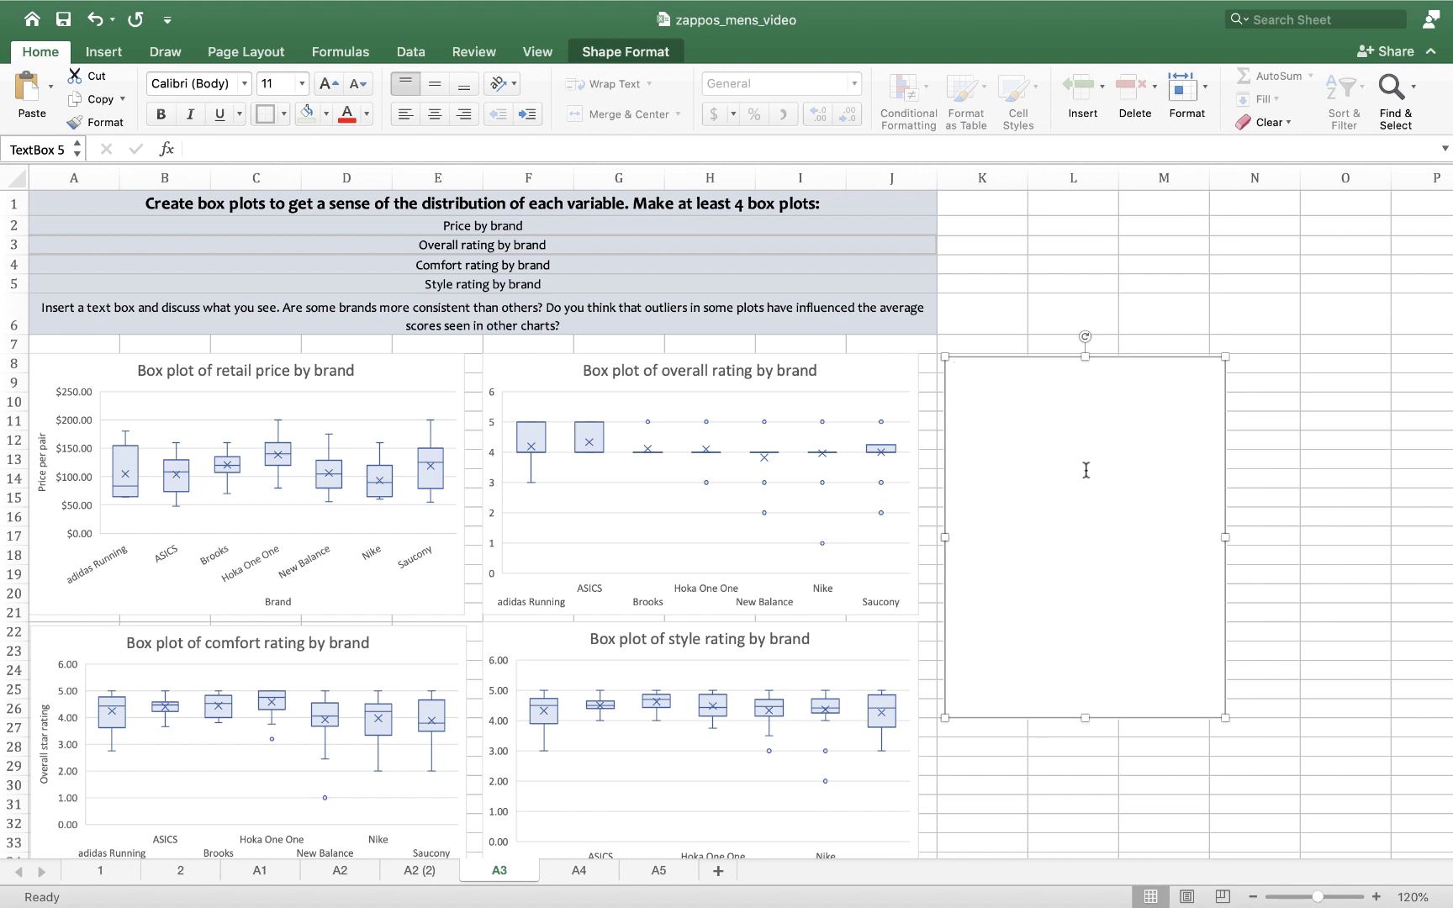
mouse_move(1046, 904)
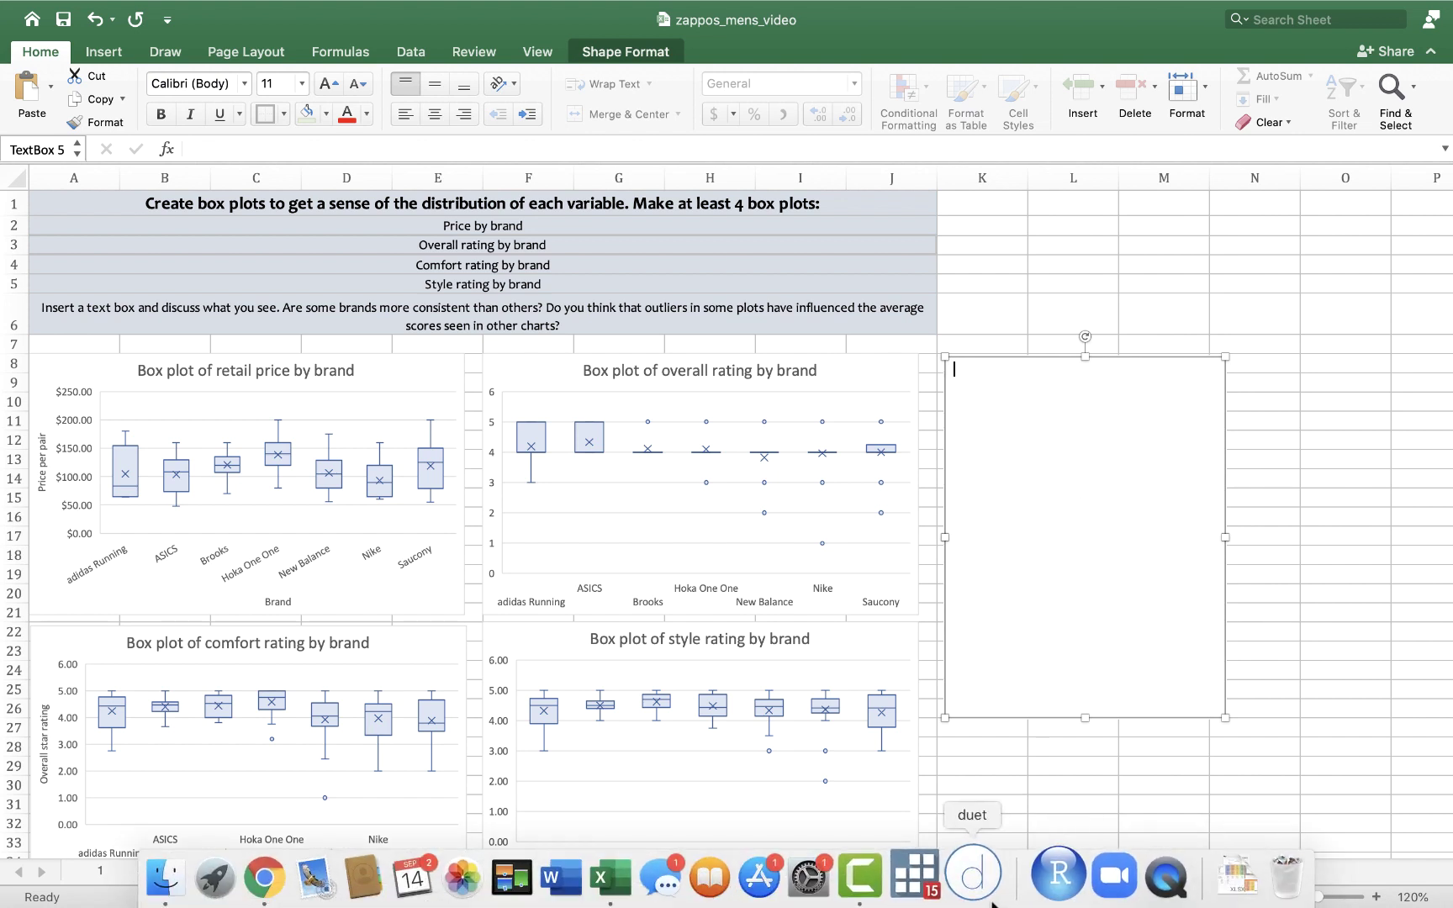
right_click(877, 878)
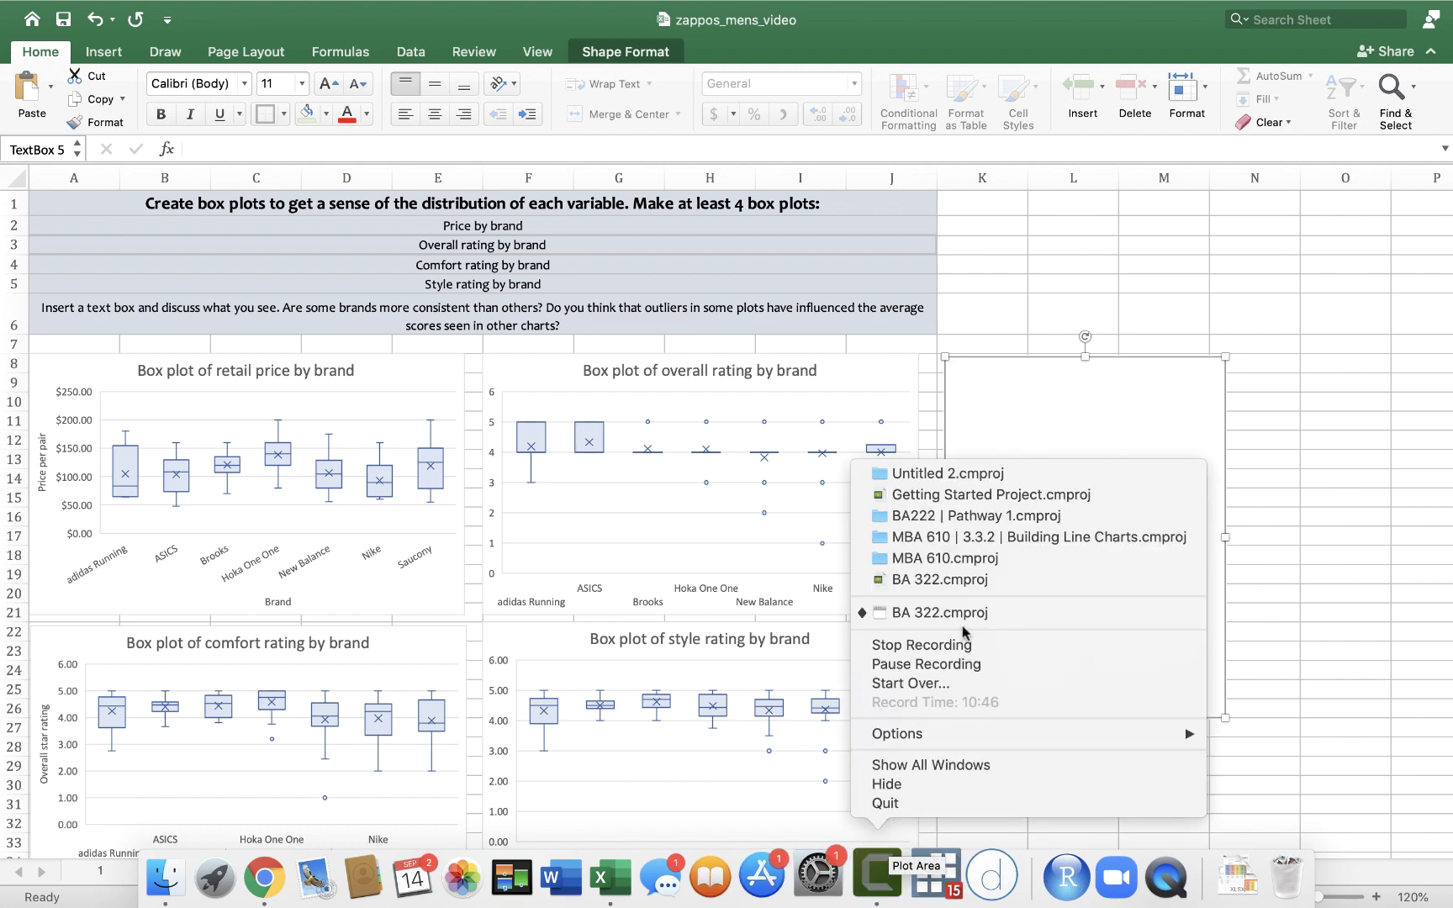